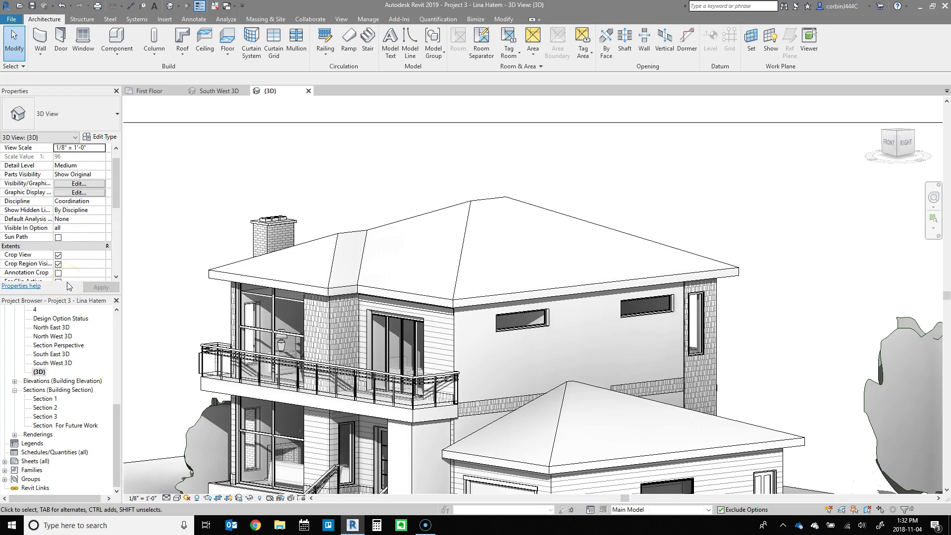
Select and then deselect the upper hip roof to inspect its basic asphalt-shingle eave edge
click(215, 279)
scroll(214, 276, up, 3)
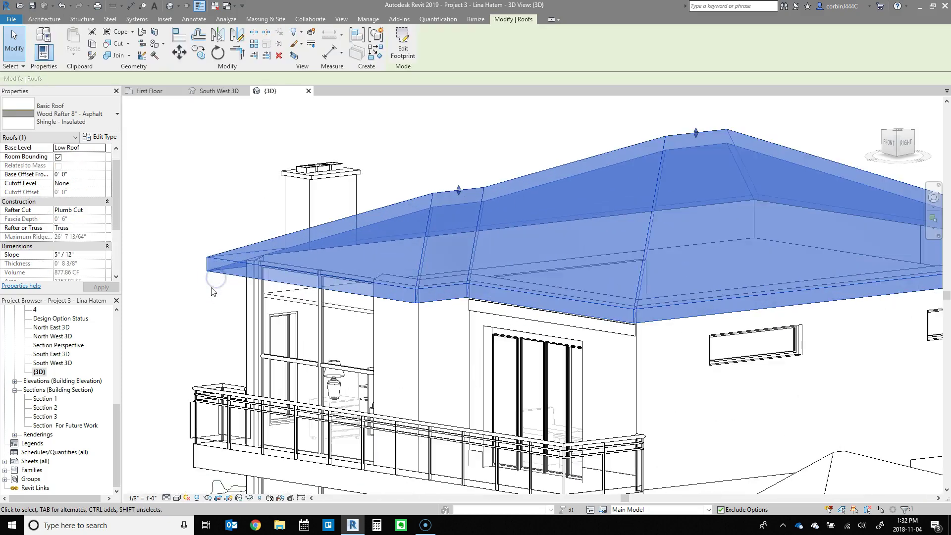
scroll(212, 273, up, 2)
scroll(212, 274, up, 2)
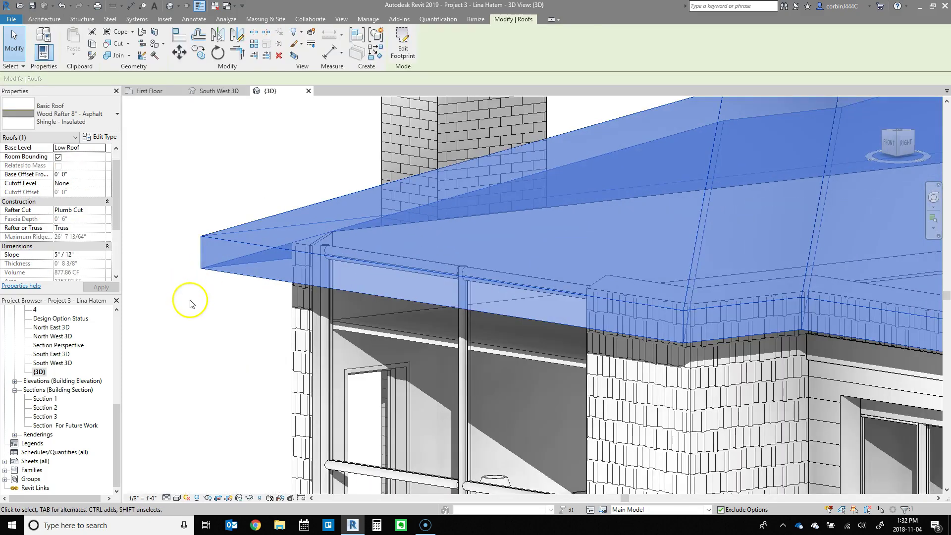
click(189, 303)
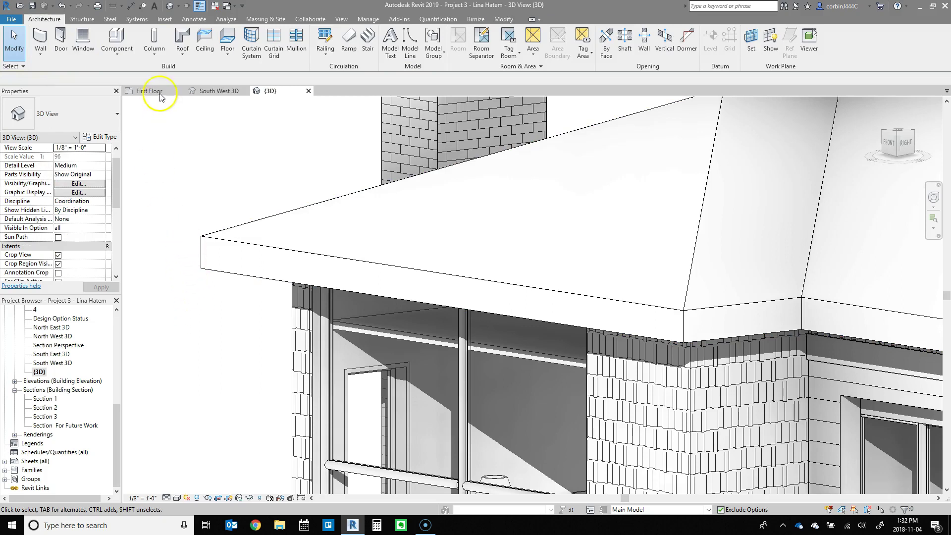
Place a Fascia-Flat 1x12 board along the upper roof's left eave
click(180, 57)
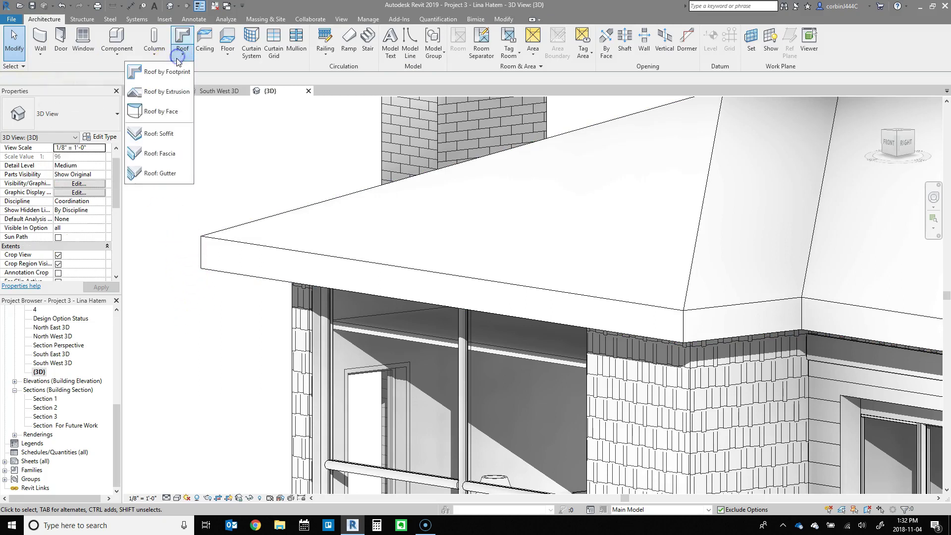
click(166, 155)
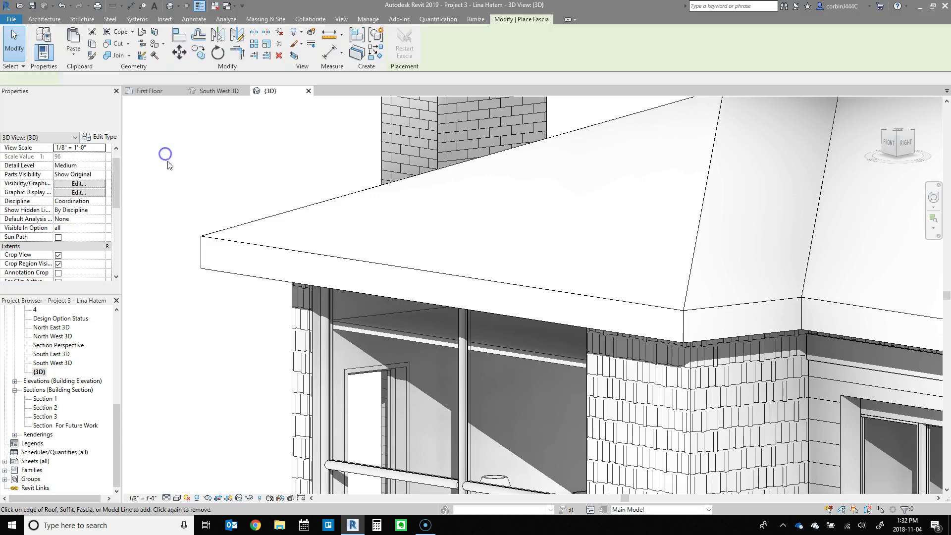
click(212, 239)
scroll(418, 266, down, 3)
scroll(424, 265, up, 2)
scroll(428, 270, up, 1)
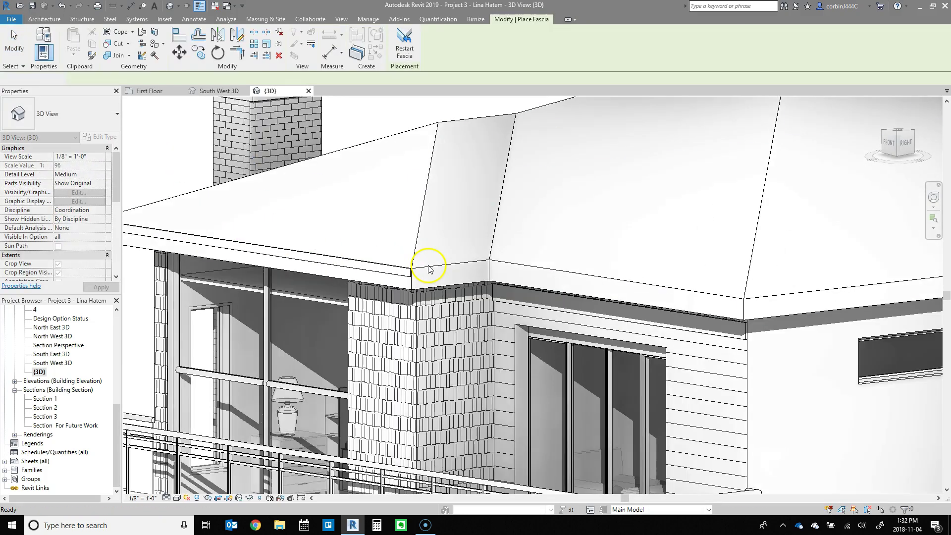
click(430, 267)
key(Escape)
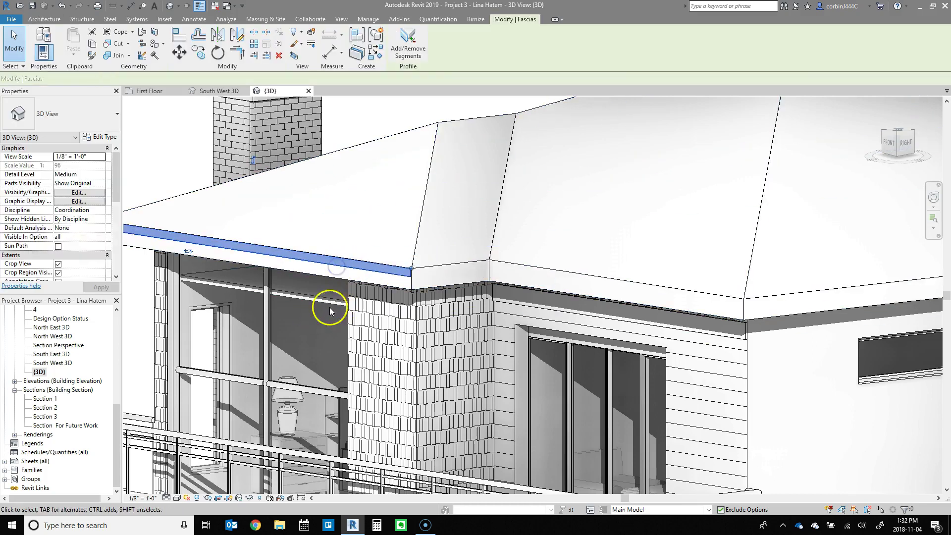
scroll(330, 311, down, 3)
scroll(301, 269, up, 3)
scroll(319, 250, down, 2)
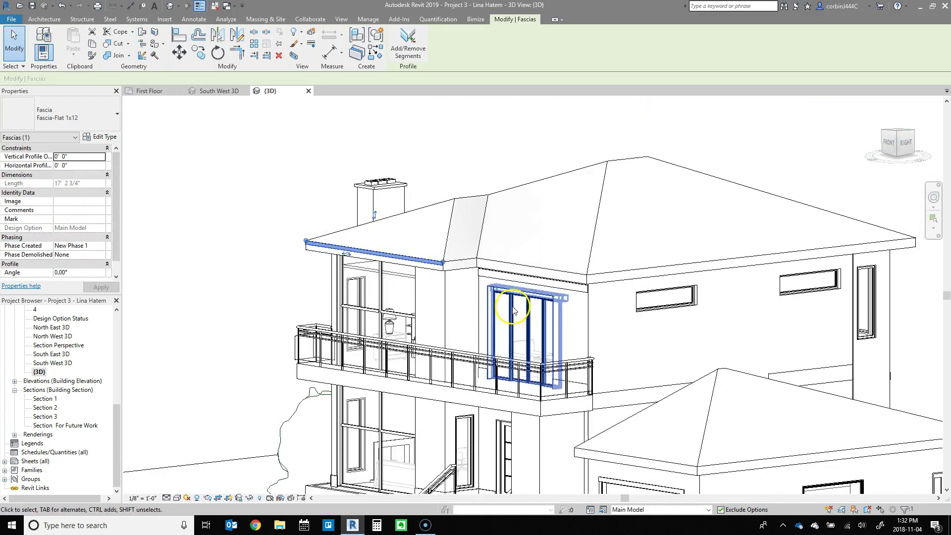
scroll(329, 246, up, 2)
scroll(329, 240, up, 2)
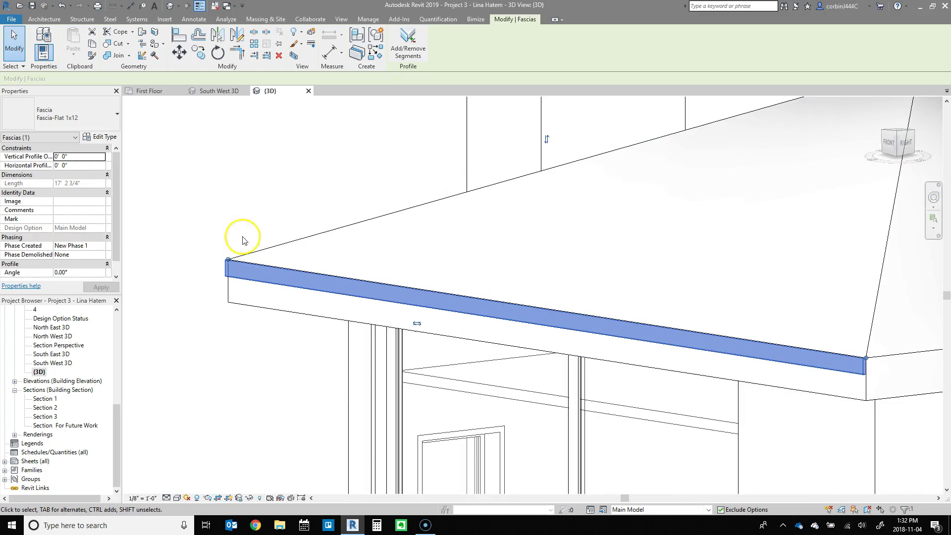
Set the upper roof's Rafter Cut to Two Cut - Square and Fascia Depth to 0' 6"
click(207, 253)
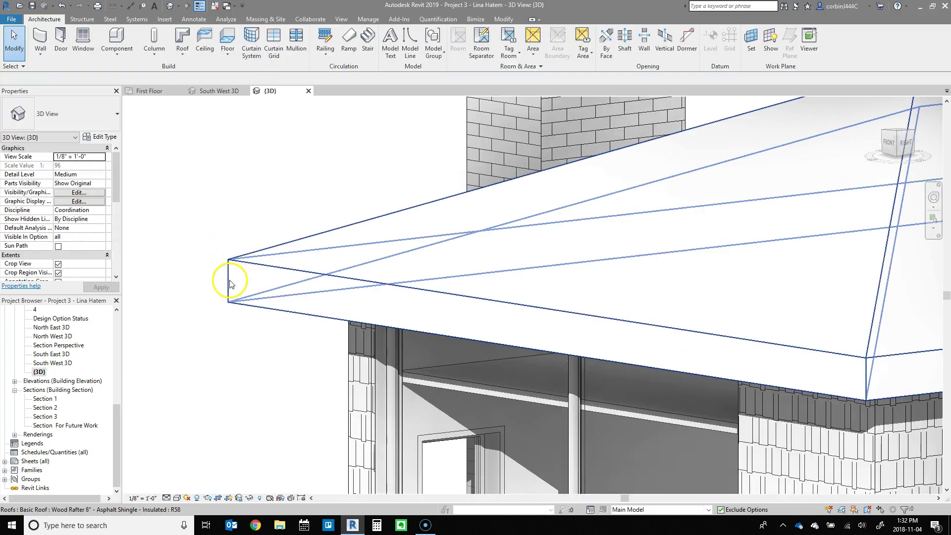
click(230, 283)
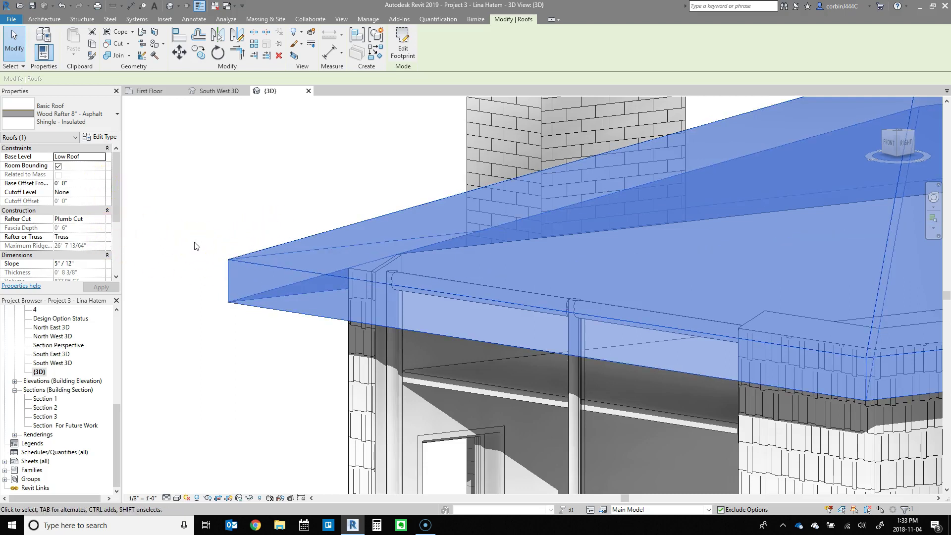
scroll(213, 257, down, 2)
scroll(214, 256, down, 2)
scroll(217, 258, up, 4)
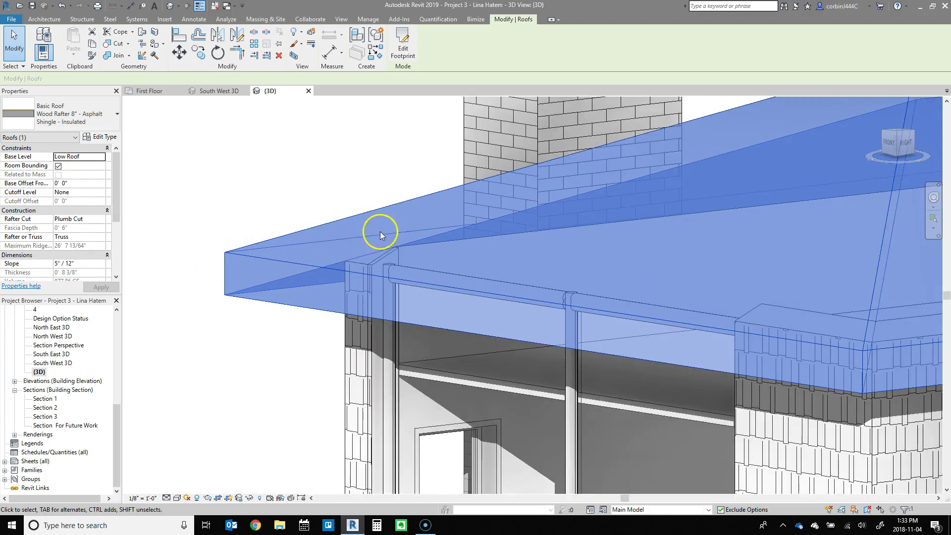
click(189, 214)
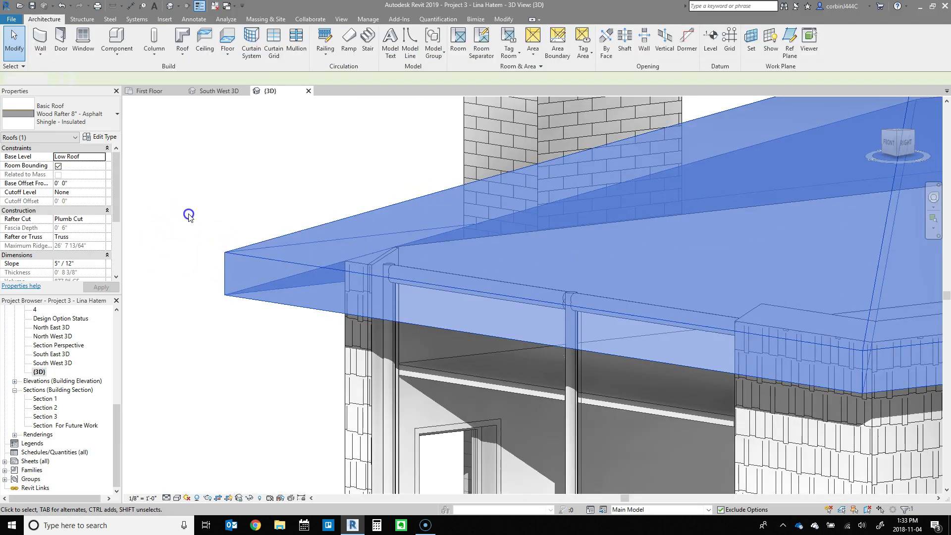
click(244, 257)
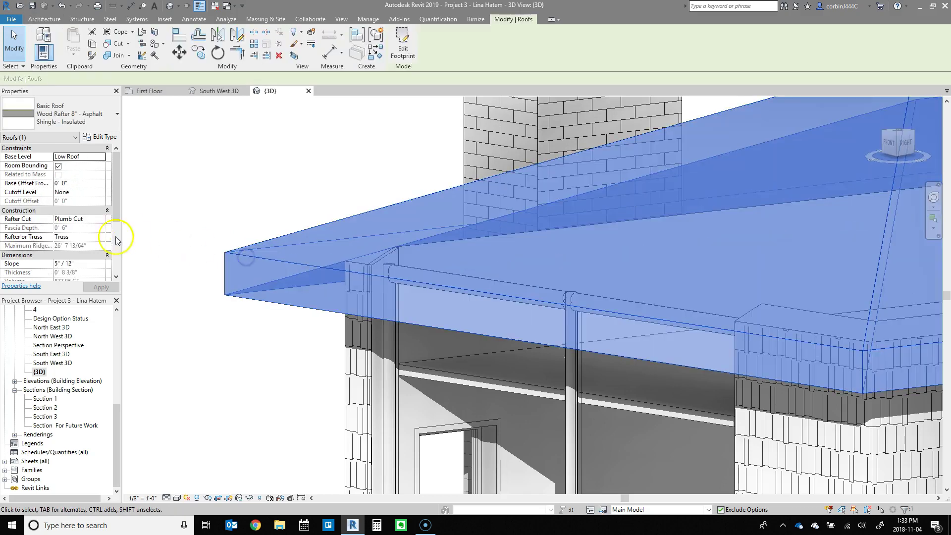
click(101, 220)
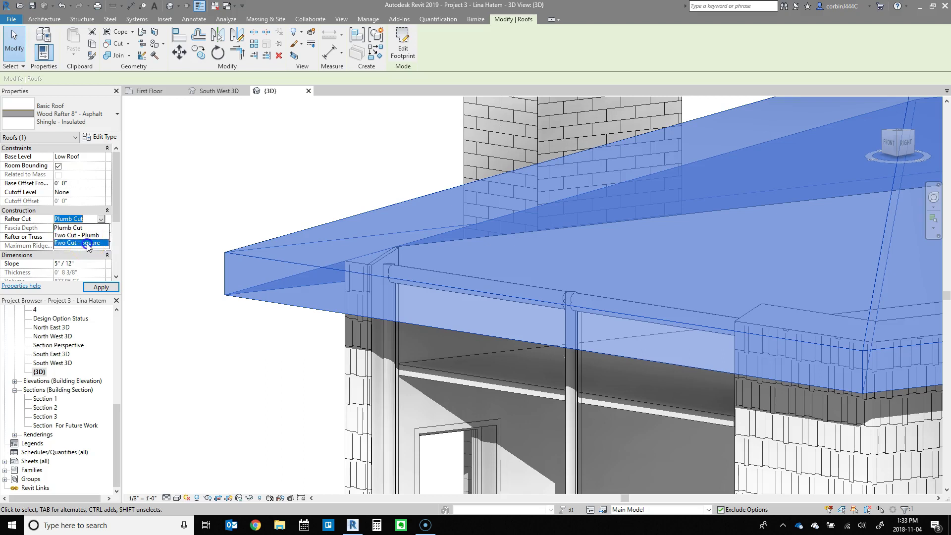
click(88, 244)
text(0' 8")
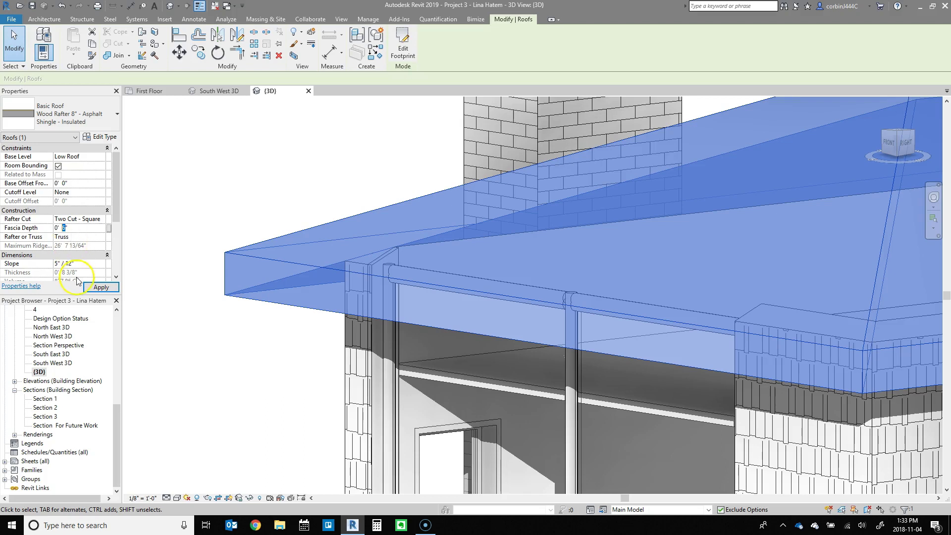
click(93, 287)
click(178, 290)
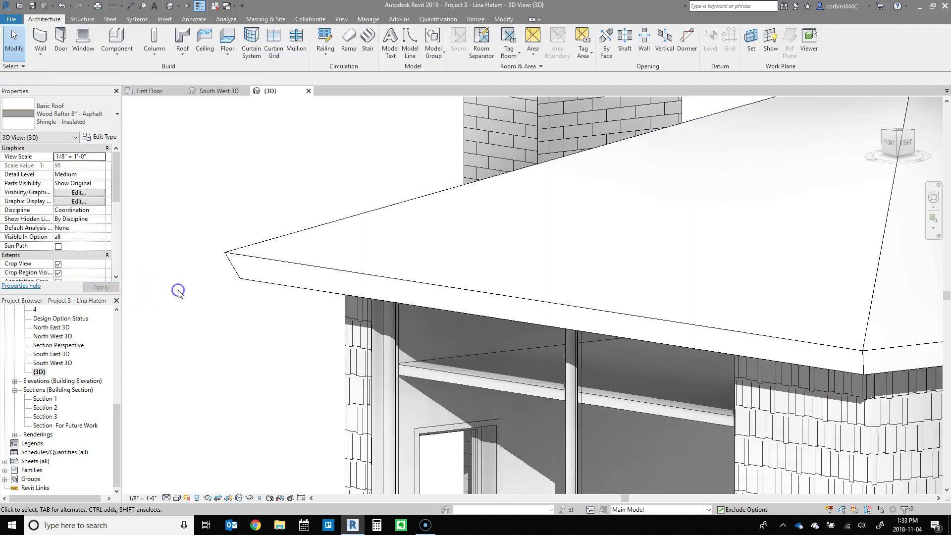
scroll(244, 265, down, 3)
scroll(200, 291, up, 3)
scroll(200, 292, up, 2)
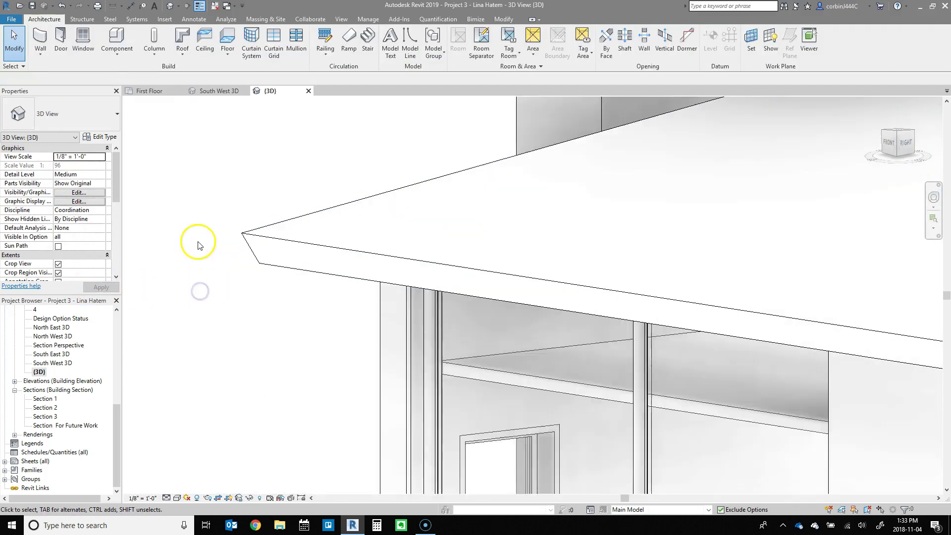
scroll(197, 239, up, 2)
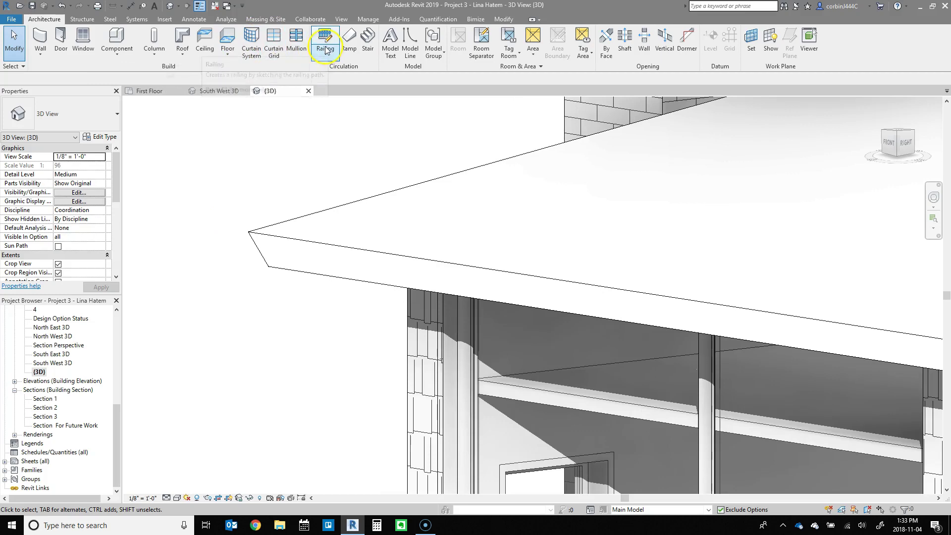
Add fascia boards along the main roof's front eave and the adjoining edge
click(179, 50)
click(159, 134)
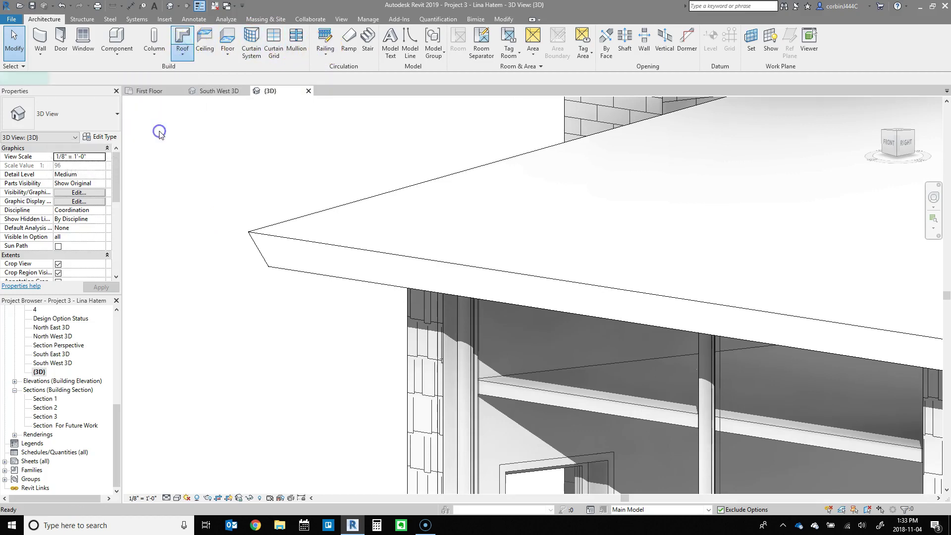
click(399, 35)
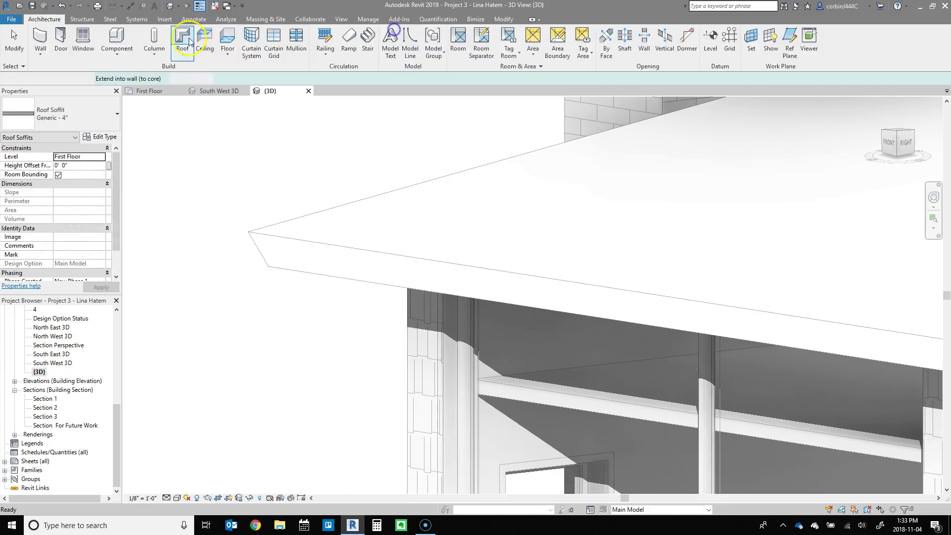
click(183, 52)
click(167, 158)
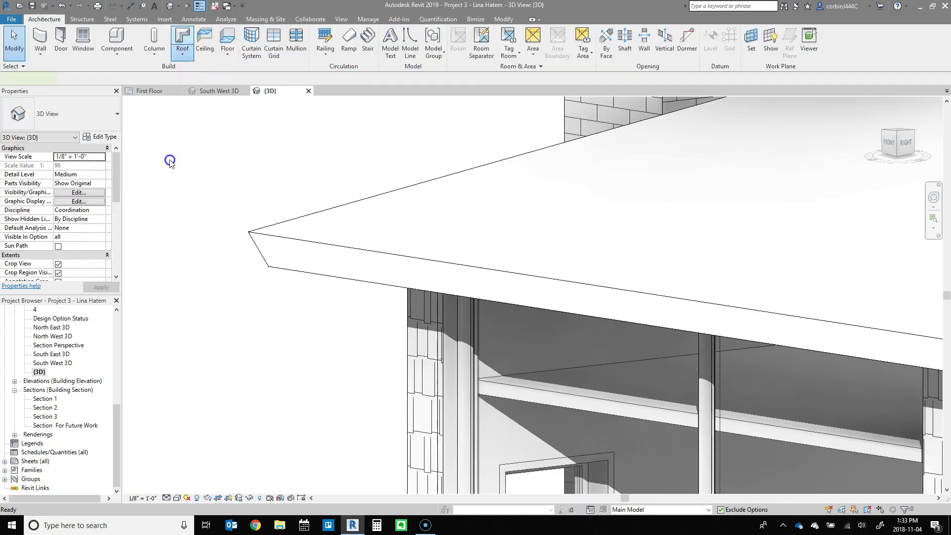
scroll(167, 185, down, 2)
click(236, 230)
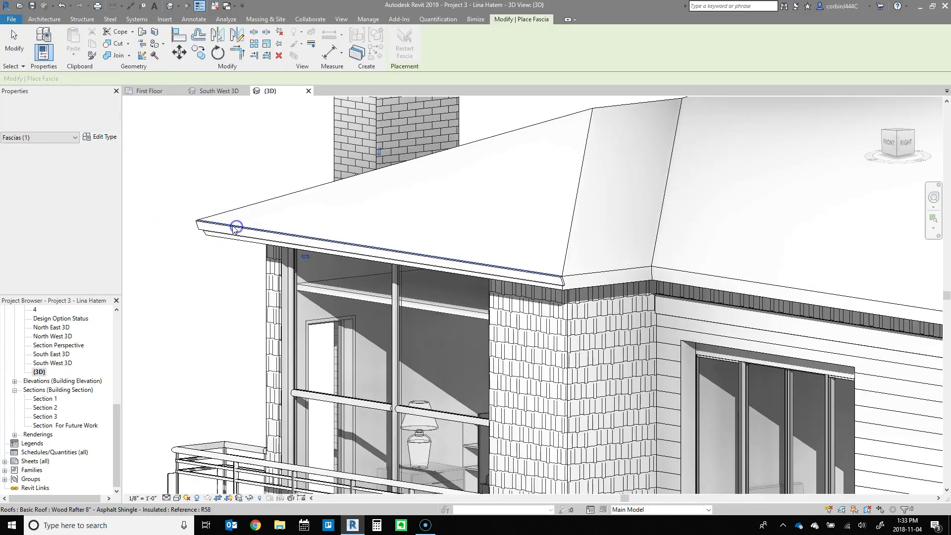
scroll(501, 250, down, 2)
click(573, 264)
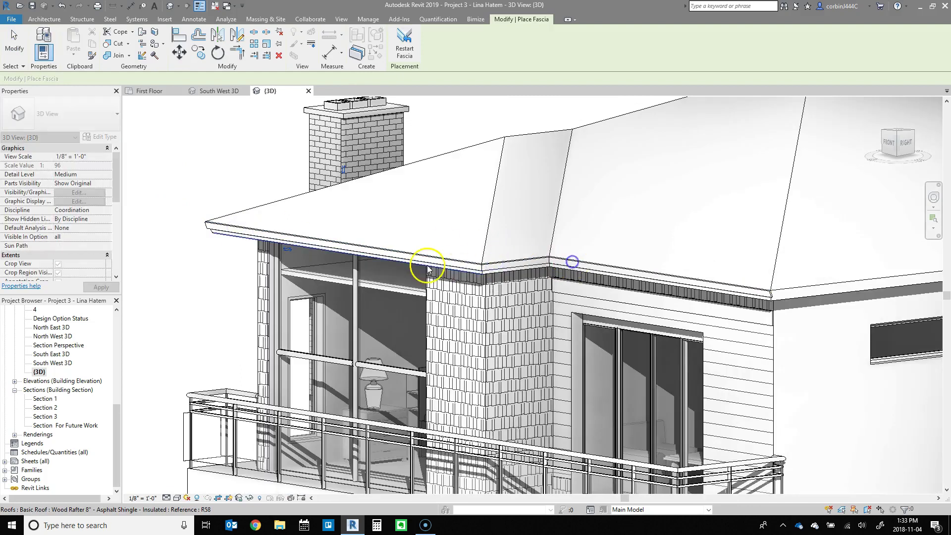
scroll(610, 259, down, 2)
scroll(609, 282, up, 3)
scroll(592, 290, down, 3)
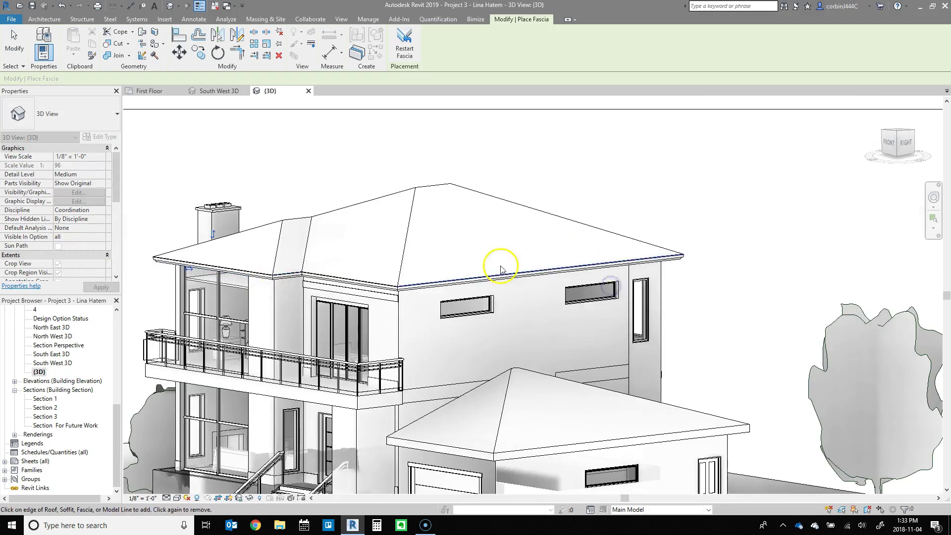
scroll(683, 259, up, 3)
Add a fascia along the main roof's back eave on the chimney side
mouse_move(684, 259)
shift+middle_down()
mouse_move(739, 234)
mouse_move(523, 299)
mouse_move(372, 297)
shift+middle_up()
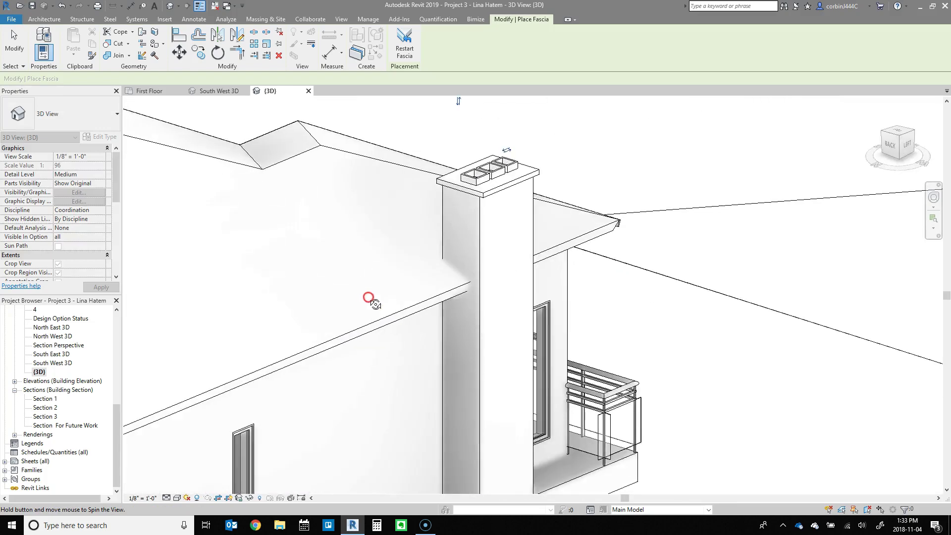
scroll(377, 298, up, 2)
scroll(334, 313, down, 3)
scroll(283, 290, up, 1)
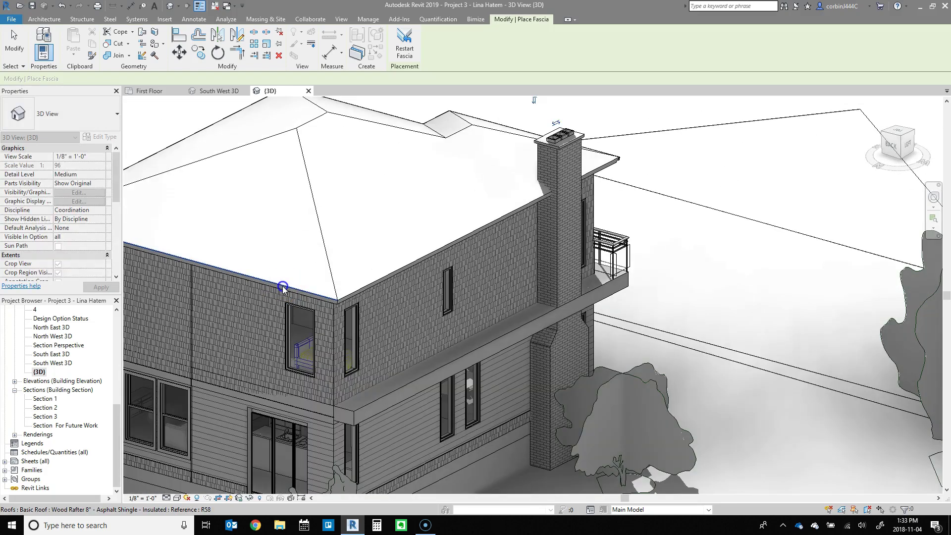
click(282, 290)
scroll(659, 218, down, 2)
shift+middle_drag(659, 218, 334, 195)
scroll(276, 240, up, 3)
scroll(365, 208, down, 1)
scroll(263, 194, down, 3)
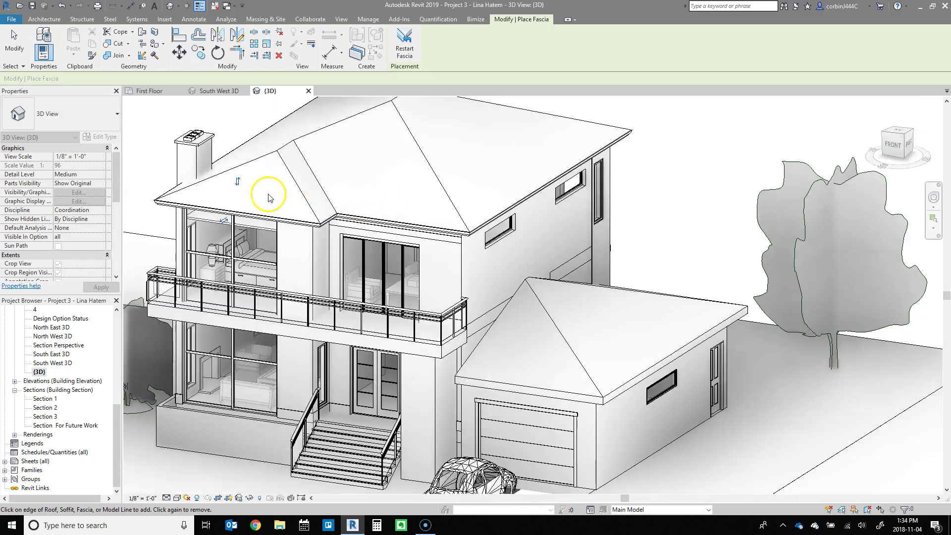
scroll(261, 193, up, 3)
scroll(541, 256, down, 1)
scroll(446, 260, up, 3)
mouse_move(350, 266)
shift+middle_down()
mouse_move(265, 230)
mouse_move(279, 122)
shift+middle_up()
scroll(275, 116, down, 2)
scroll(263, 183, down, 2)
scroll(335, 212, up, 3)
scroll(290, 152, up, 2)
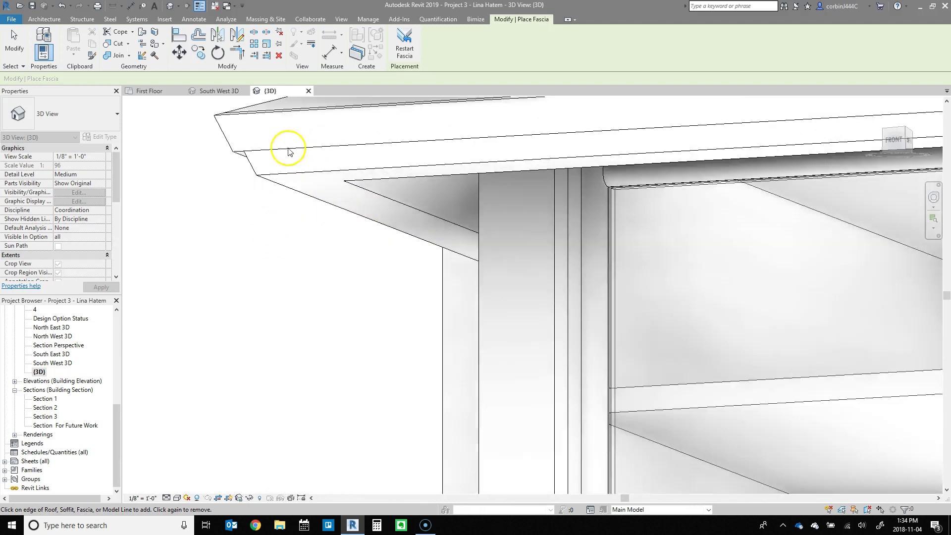
scroll(289, 151, up, 2)
scroll(205, 221, down, 2)
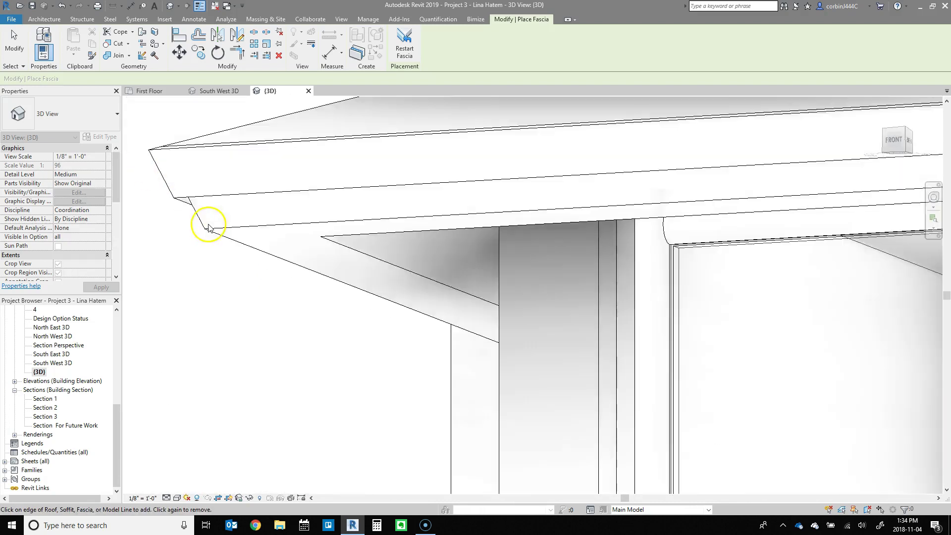
scroll(202, 257, down, 2)
scroll(223, 238, down, 3)
scroll(270, 239, up, 3)
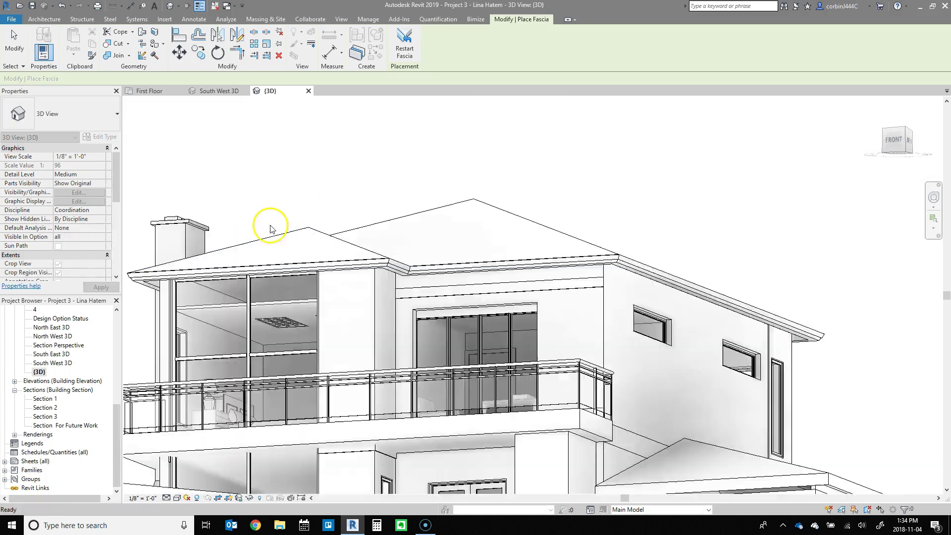
key(Escape)
Temporarily hide the main upper roof with HH to expose the lower roof
click(271, 237)
key(h)
key(h)
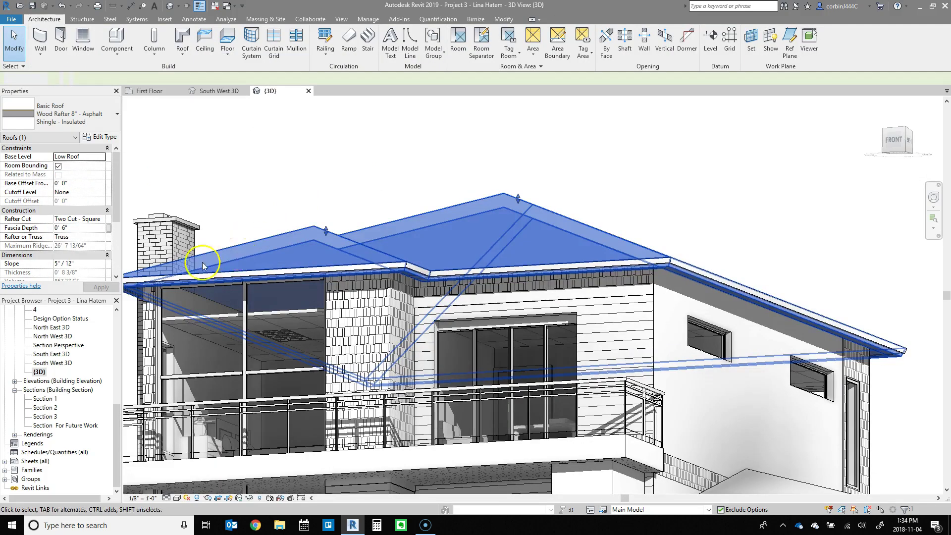
scroll(240, 259, up, 1)
scroll(344, 251, up, 3)
scroll(297, 261, up, 2)
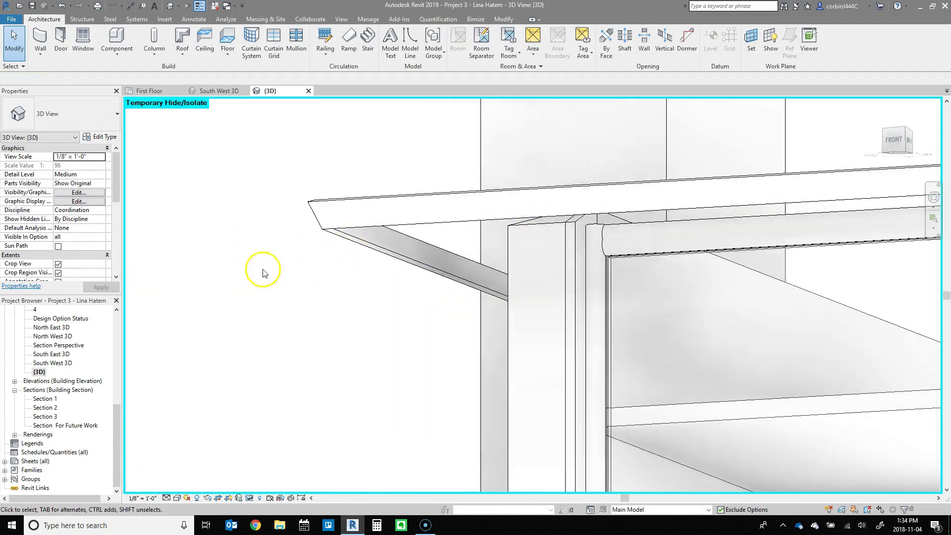
scroll(215, 238, up, 2)
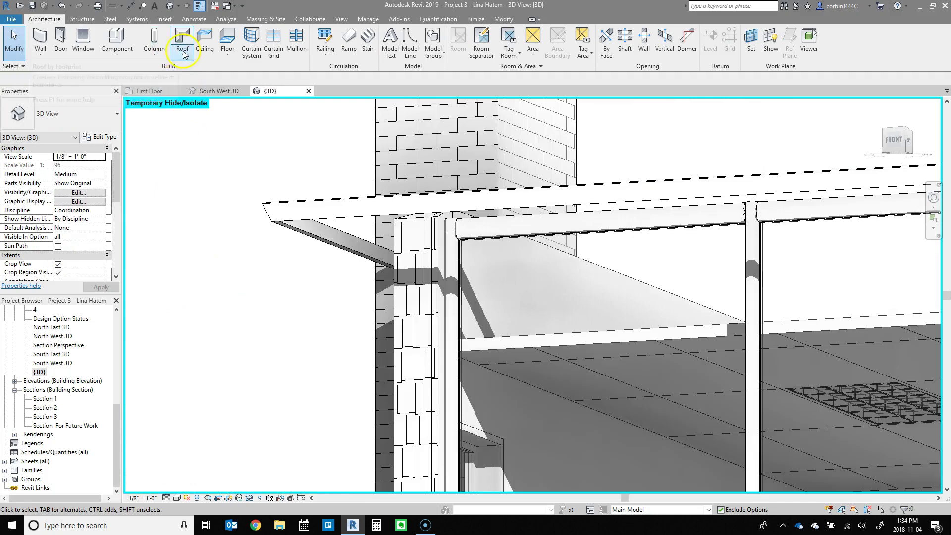
click(182, 59)
click(166, 154)
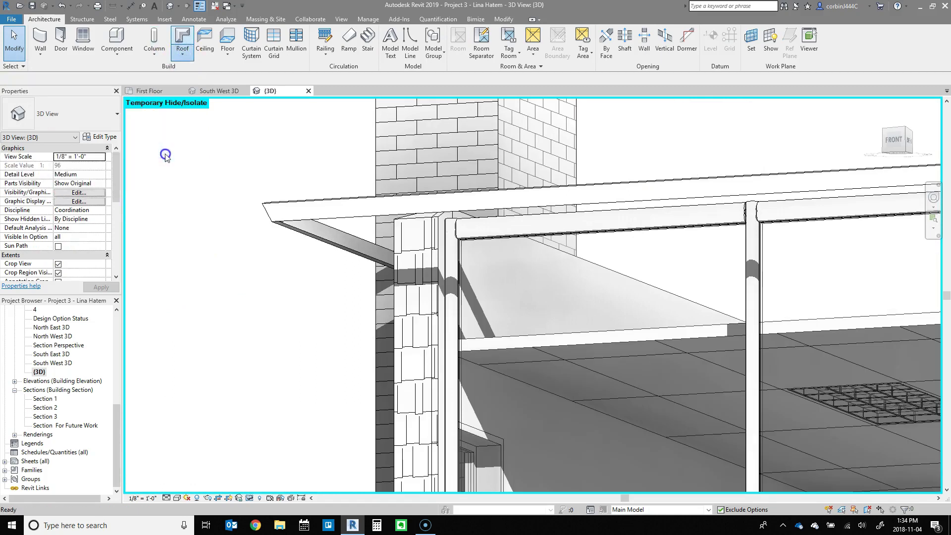
scroll(319, 228, up, 2)
Add 1x12 fascias along the lower roof's eave, the flat roof's upper edge, and the front lower edge
click(318, 228)
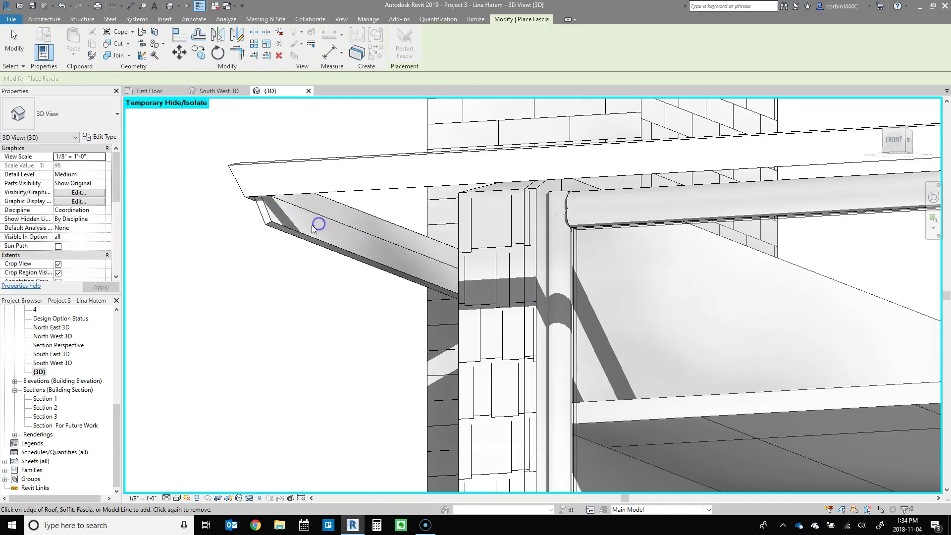
mouse_move(333, 213)
shift+middle_down()
mouse_move(278, 215)
mouse_move(282, 298)
shift+middle_up()
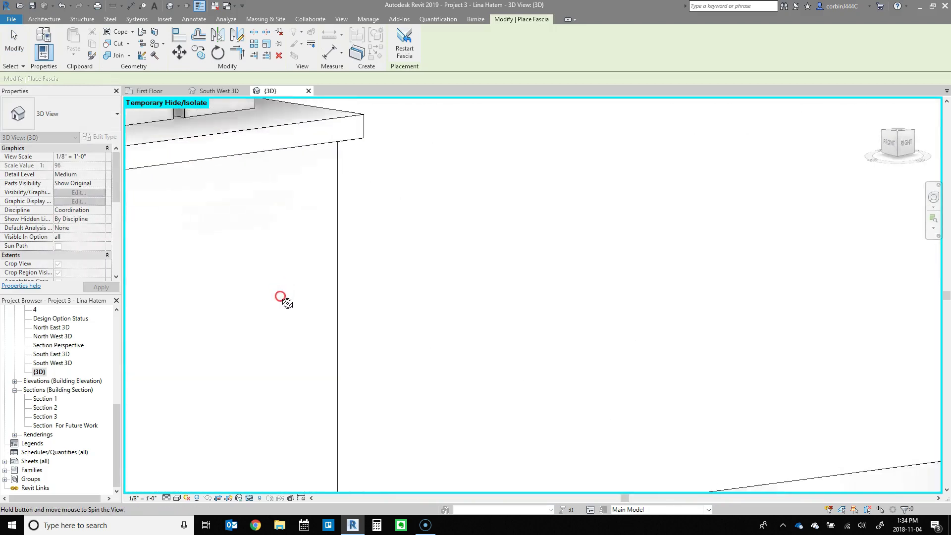
scroll(287, 304, down, 3)
scroll(321, 275, down, 3)
scroll(655, 270, up, 2)
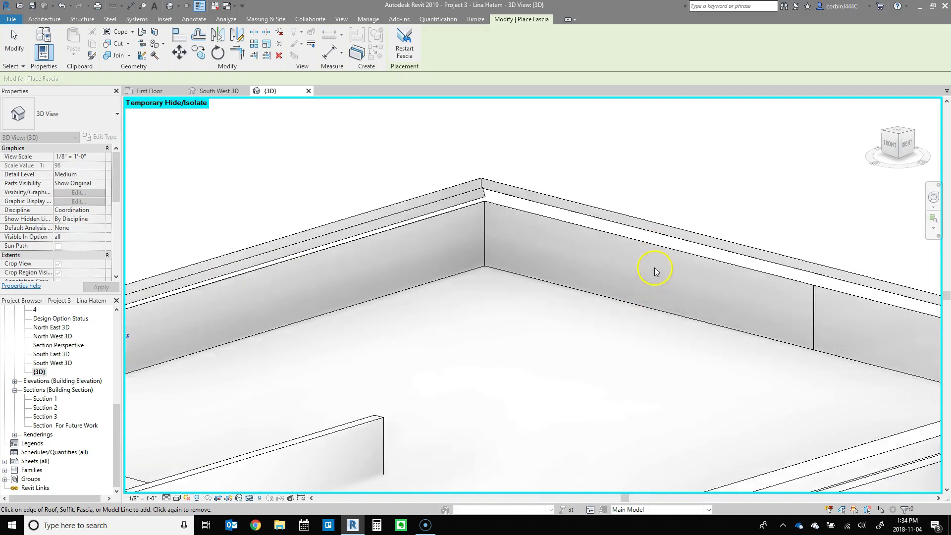
scroll(483, 191, up, 2)
scroll(468, 211, down, 4)
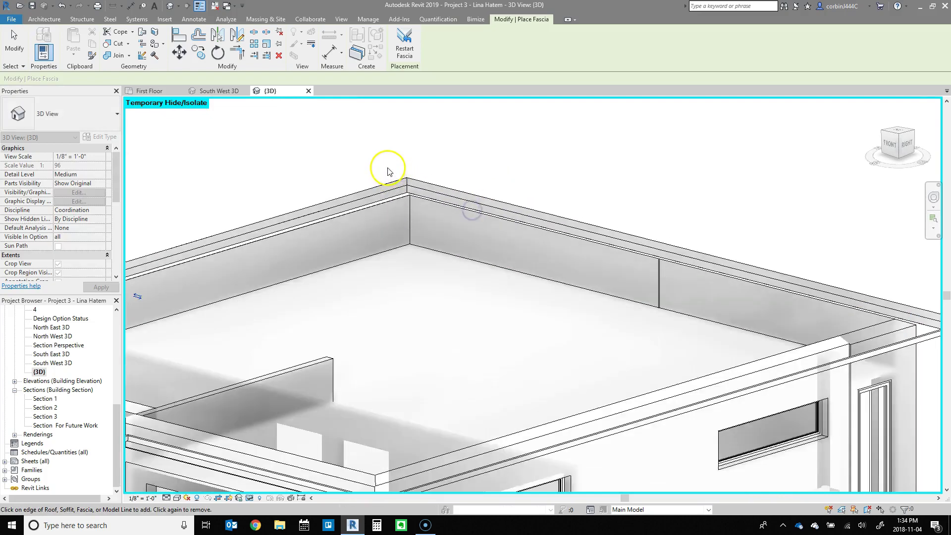
scroll(548, 240, down, 3)
mouse_move(548, 239)
shift+middle_down()
mouse_move(373, 272)
mouse_move(646, 327)
mouse_move(810, 318)
shift+middle_up()
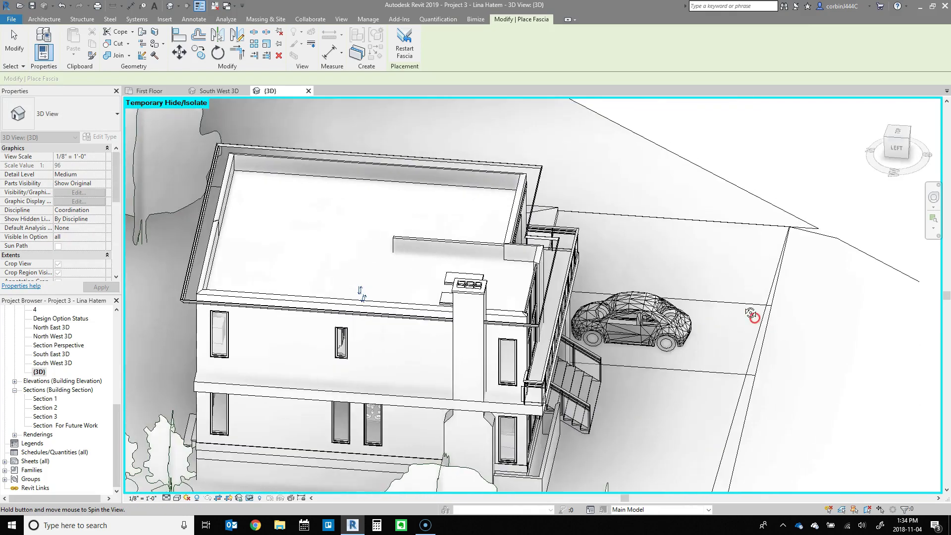
scroll(556, 181, up, 3)
scroll(510, 142, up, 2)
scroll(526, 136, up, 1)
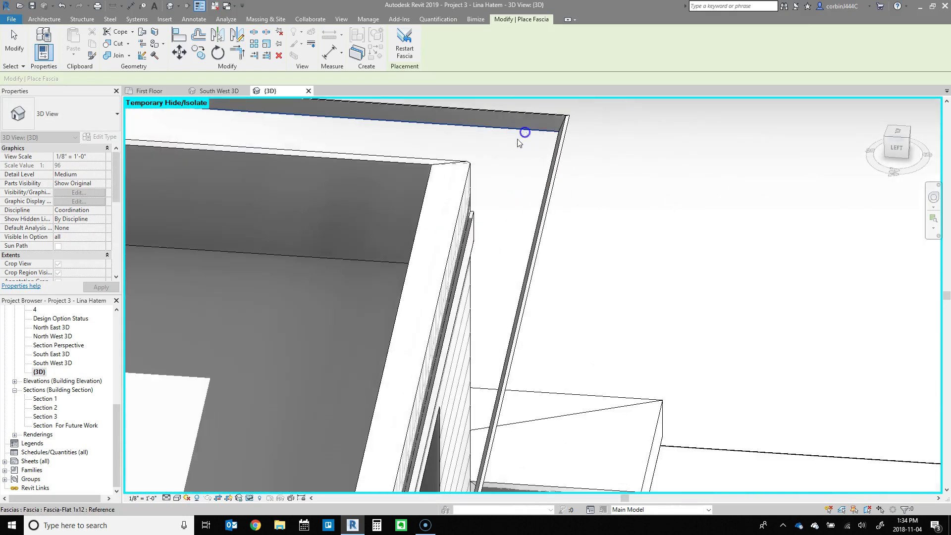
scroll(518, 143, down, 2)
shift+middle_drag(518, 143, 493, 206)
scroll(548, 201, down, 2)
scroll(547, 201, up, 2)
scroll(493, 221, up, 2)
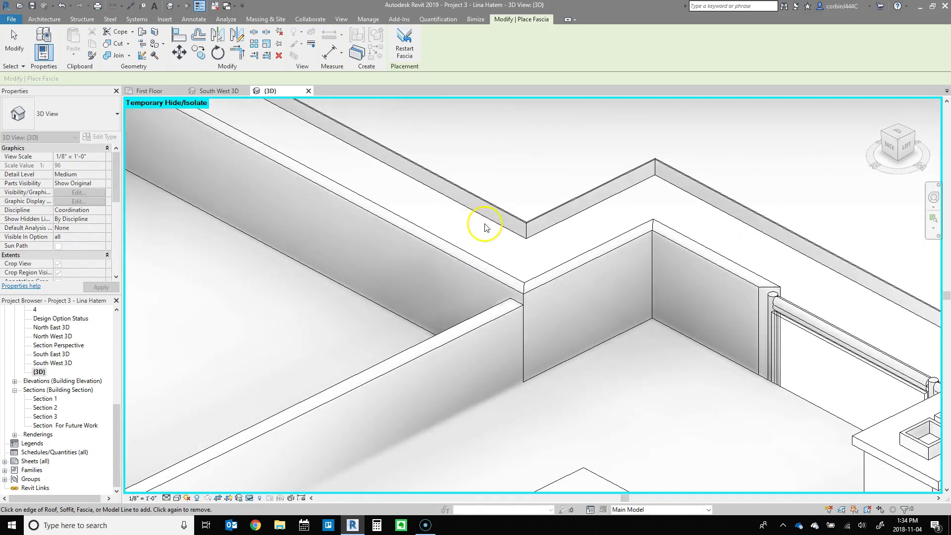
click(490, 220)
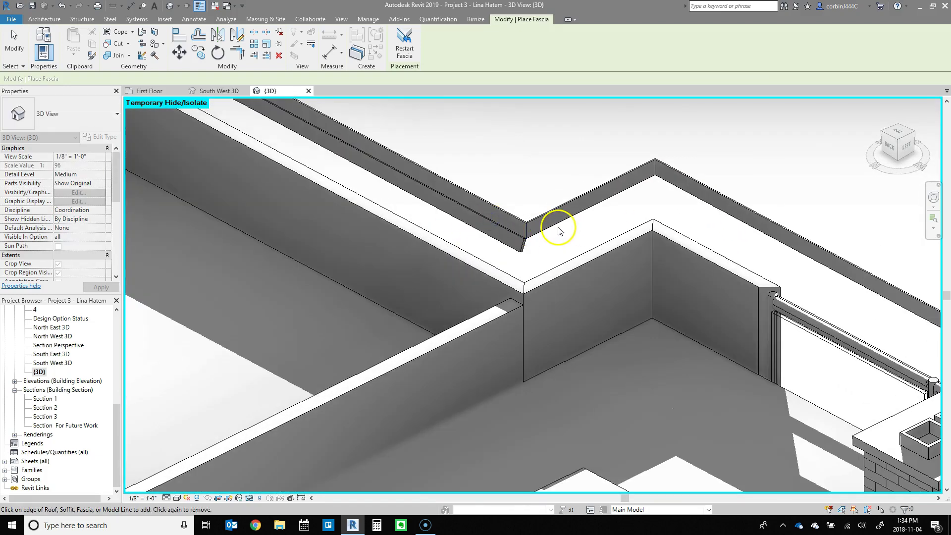
scroll(557, 221, down, 3)
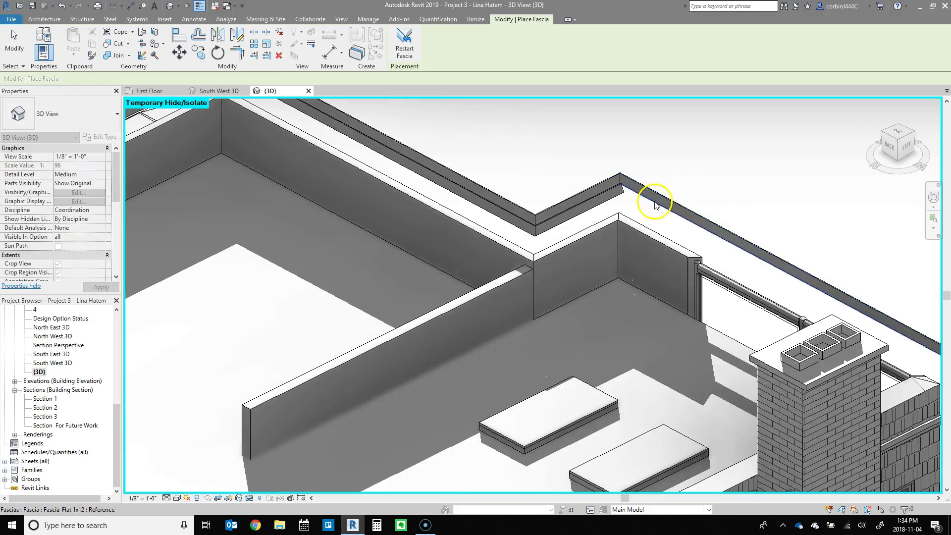
scroll(653, 202, down, 1)
scroll(486, 199, down, 3)
mouse_move(711, 282)
shift+middle_down()
mouse_move(471, 224)
mouse_move(450, 196)
shift+middle_up()
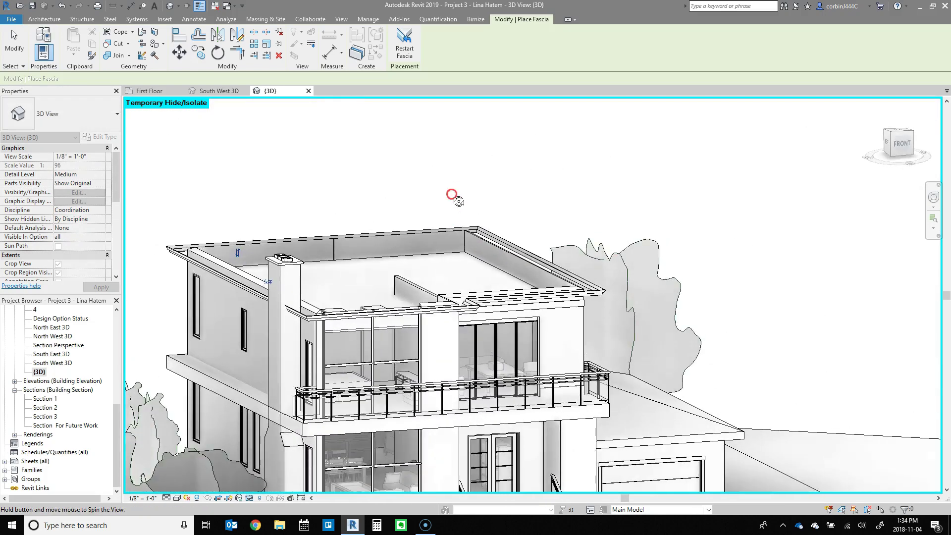
scroll(414, 306, up, 3)
click(563, 306)
Set the front fascia's Profile Angle to 15° and apply it
key(Escape)
click(562, 306)
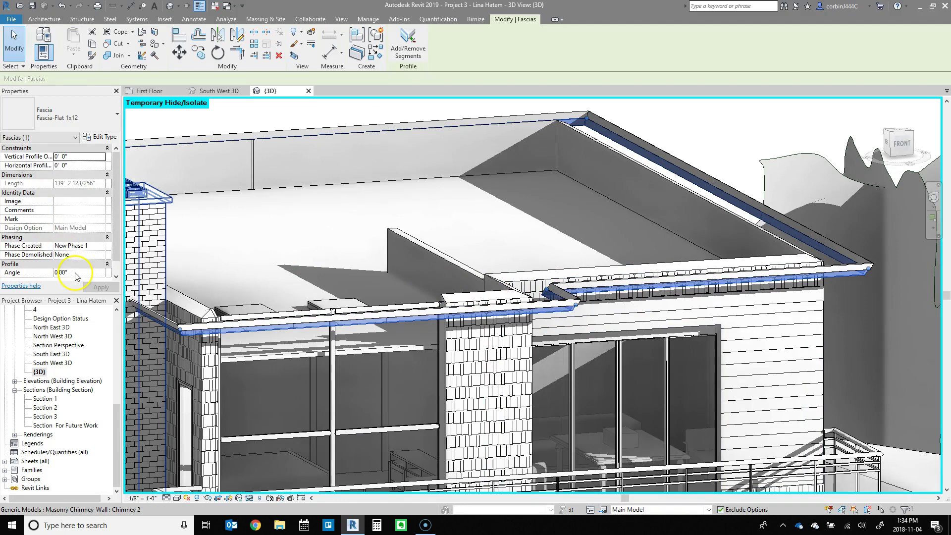
click(88, 273)
text(15)
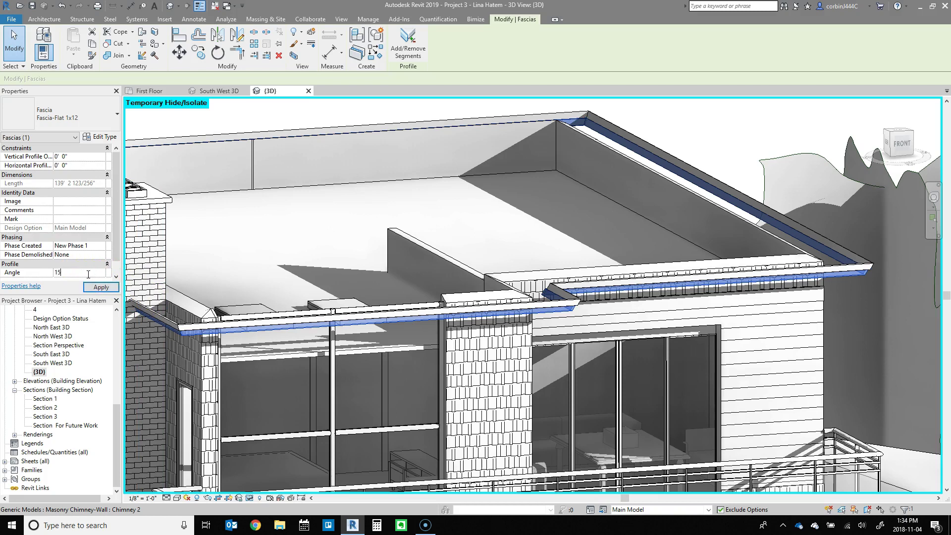
click(99, 288)
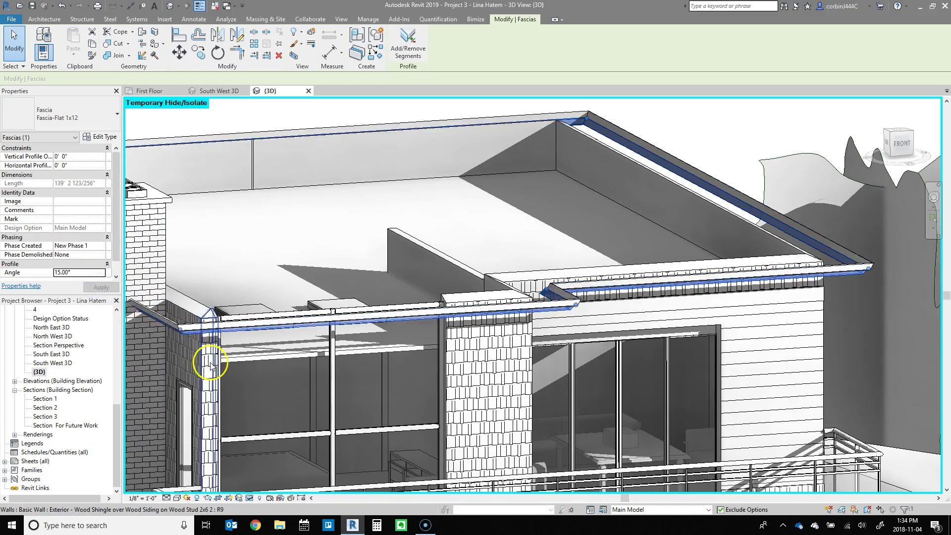
scroll(208, 349, up, 2)
scroll(223, 297, up, 2)
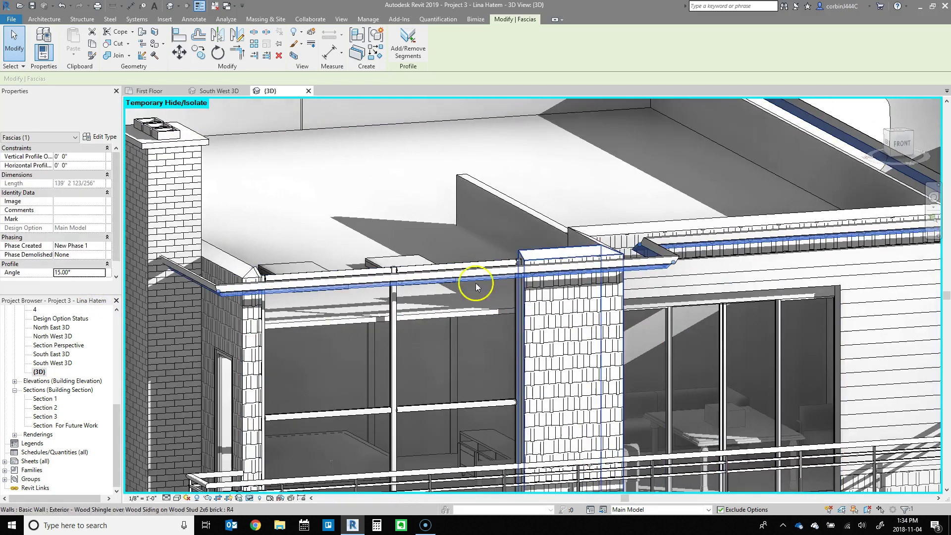
Change the front fascia's Profile Angle to -15°
click(64, 272)
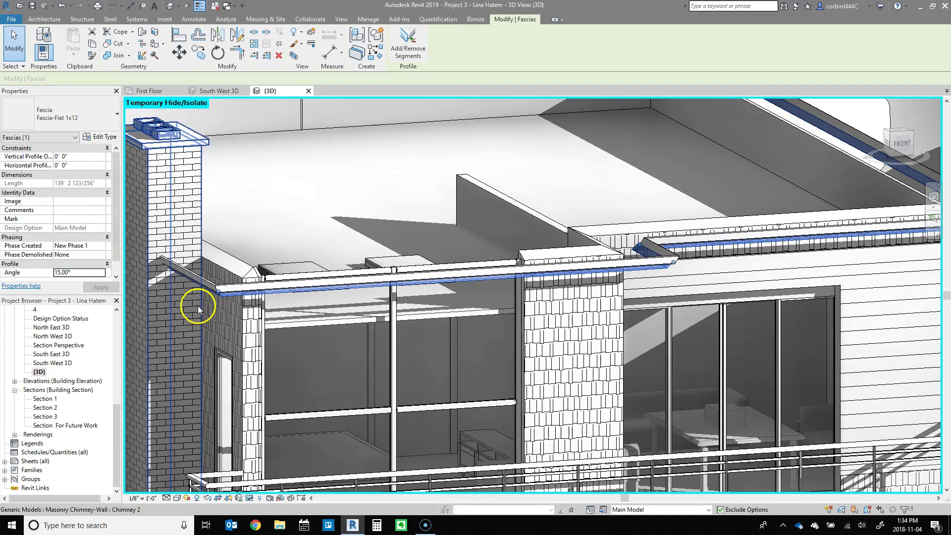
click(56, 274)
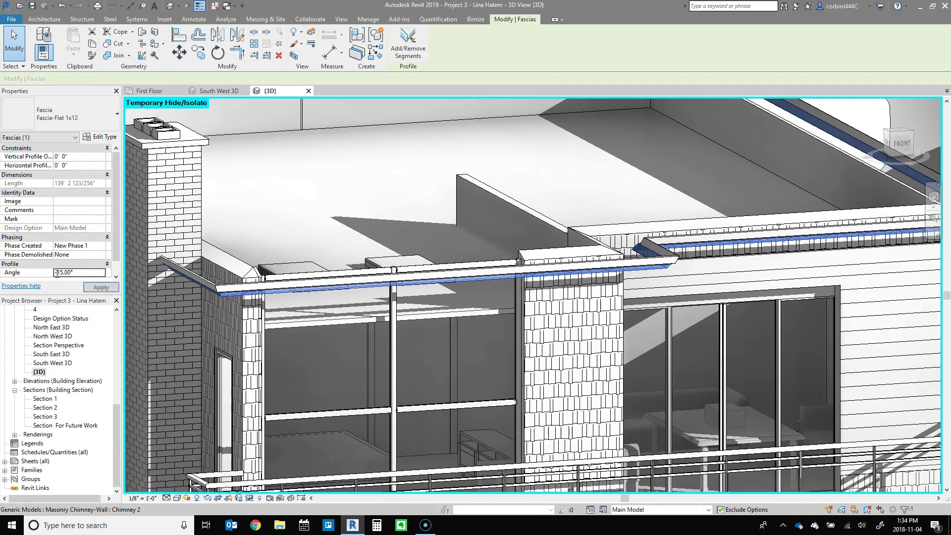
text(-15)
key(Return)
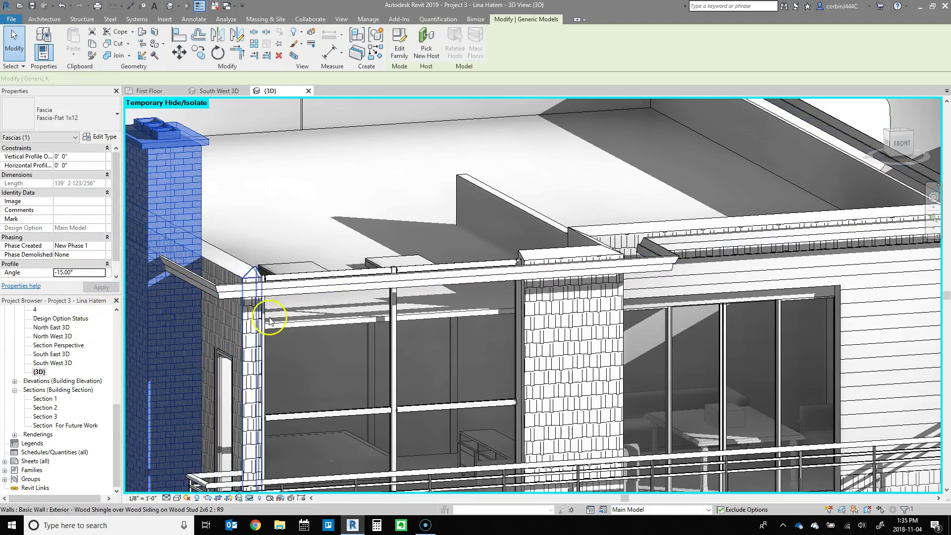
Check the tilted fascia corner and reset Temporary Hide/Isolate to show the hidden upper roof
key(Escape)
scroll(215, 311, up, 3)
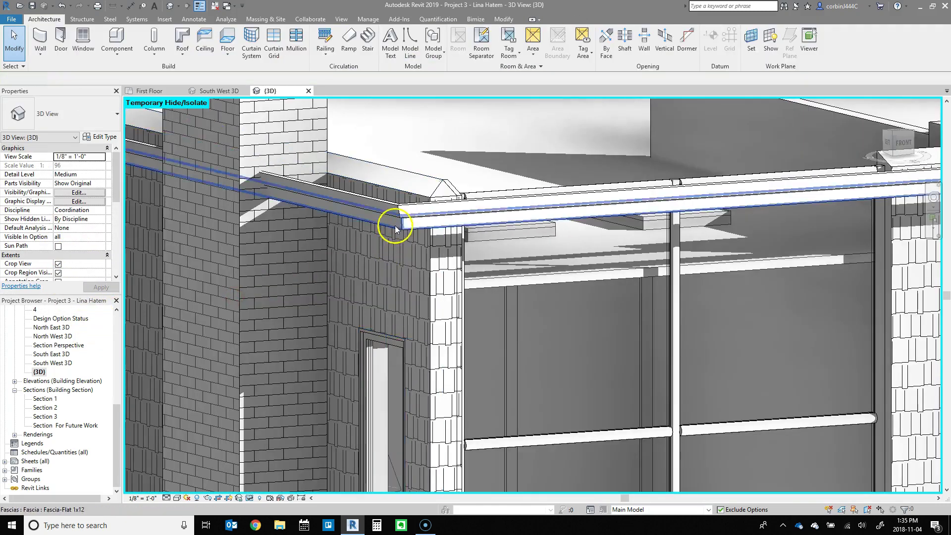
mouse_move(393, 219)
shift+middle_down()
mouse_move(374, 269)
mouse_move(290, 290)
mouse_move(280, 265)
shift+middle_up()
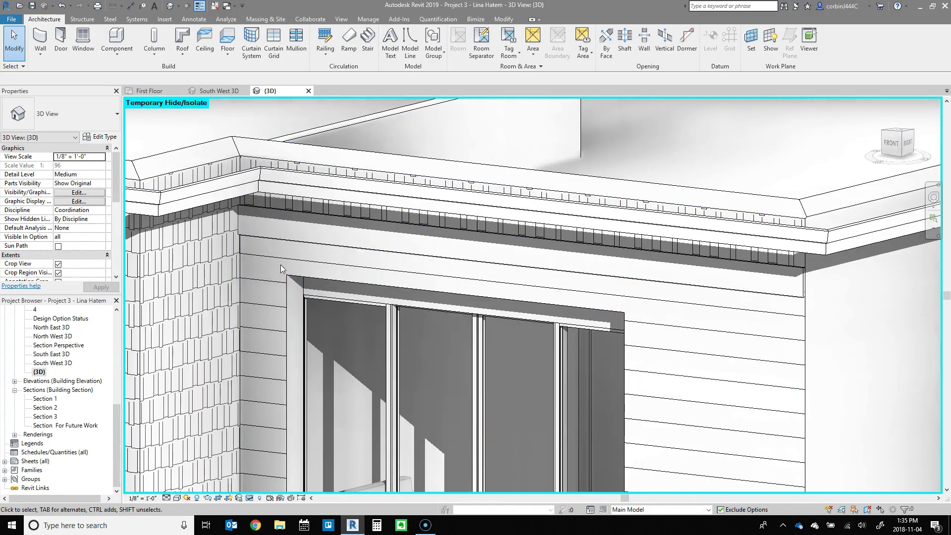
scroll(280, 265, down, 5)
click(260, 498)
click(297, 483)
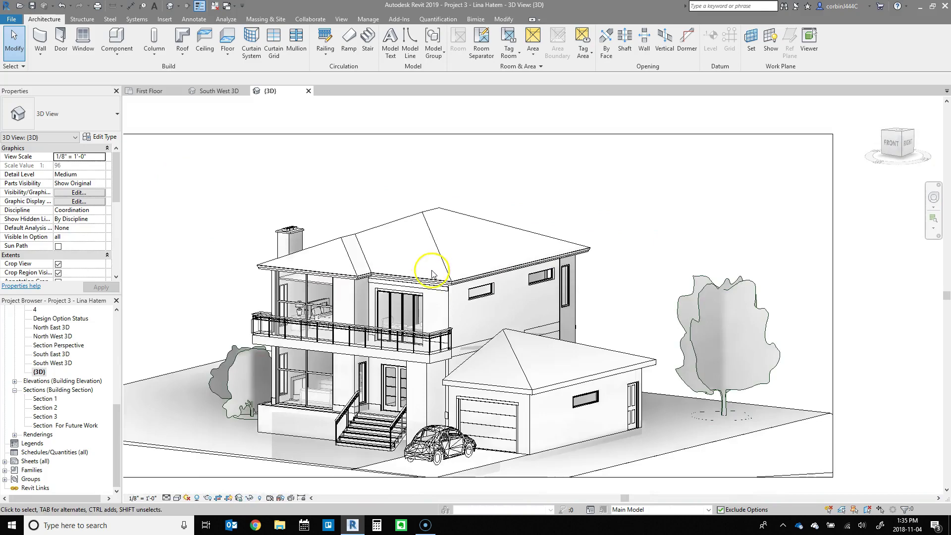
scroll(248, 275, up, 3)
scroll(233, 275, up, 2)
mouse_move(233, 276)
shift+middle_down()
mouse_move(220, 155)
mouse_move(242, 221)
mouse_move(251, 217)
mouse_move(246, 237)
mouse_move(170, 225)
mouse_move(155, 187)
mouse_move(181, 159)
mouse_move(204, 212)
mouse_move(242, 249)
mouse_move(232, 257)
shift+middle_up()
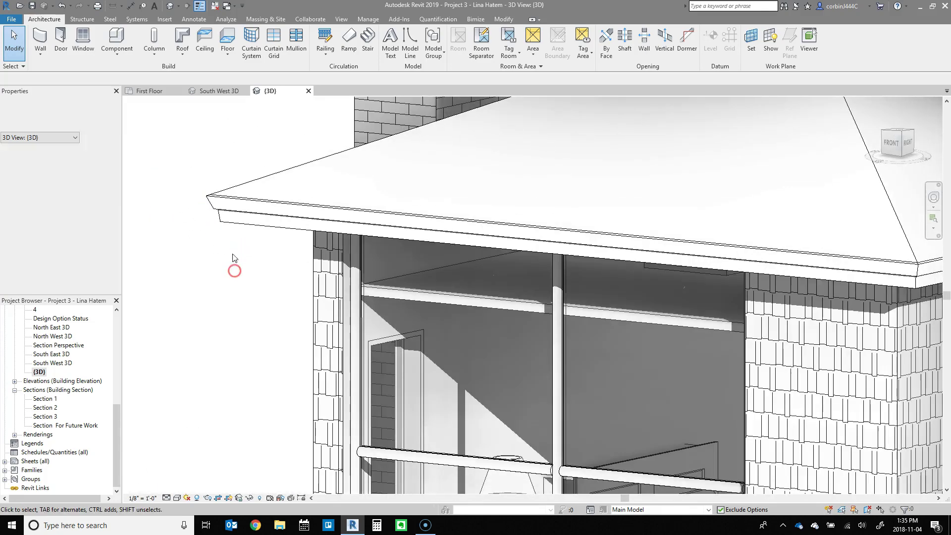
mouse_move(228, 213)
shift+middle_down()
mouse_move(170, 233)
mouse_move(202, 229)
mouse_move(152, 225)
shift+middle_up()
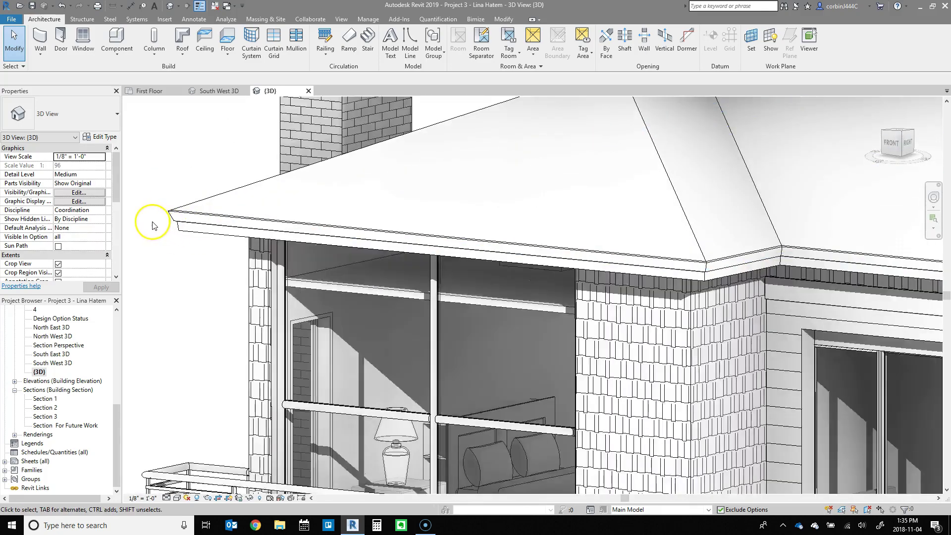
scroll(191, 259, up, 3)
scroll(224, 255, up, 2)
scroll(227, 245, up, 1)
Apply a -25° Profile Angle to the eave fascia and check its squared bottom edge
click(229, 235)
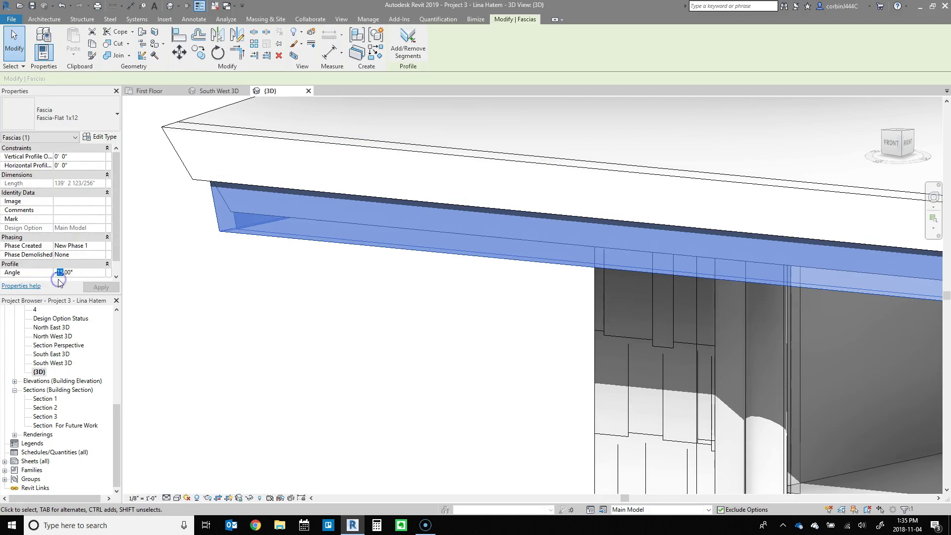
click(89, 289)
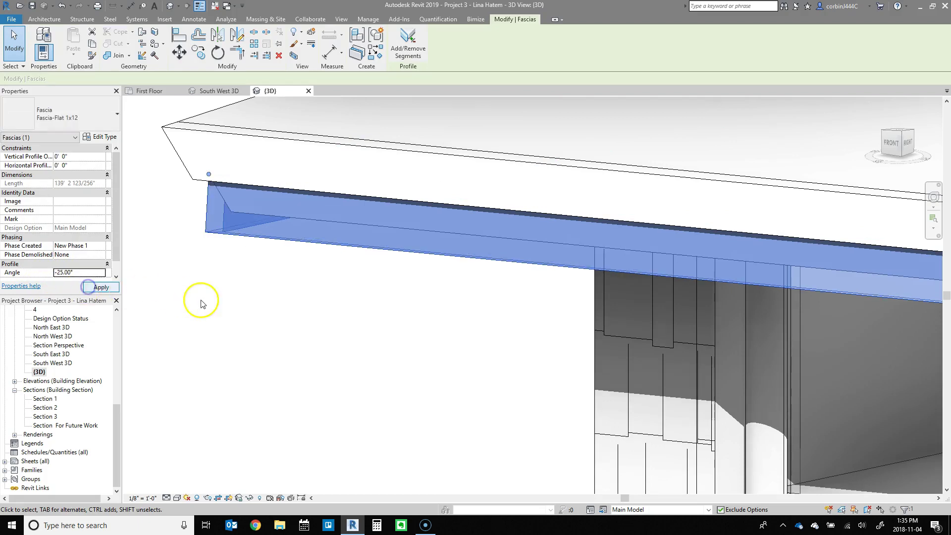
click(202, 298)
scroll(202, 240, down, 3)
scroll(251, 272, down, 2)
shift+middle_drag(251, 272, 121, 231)
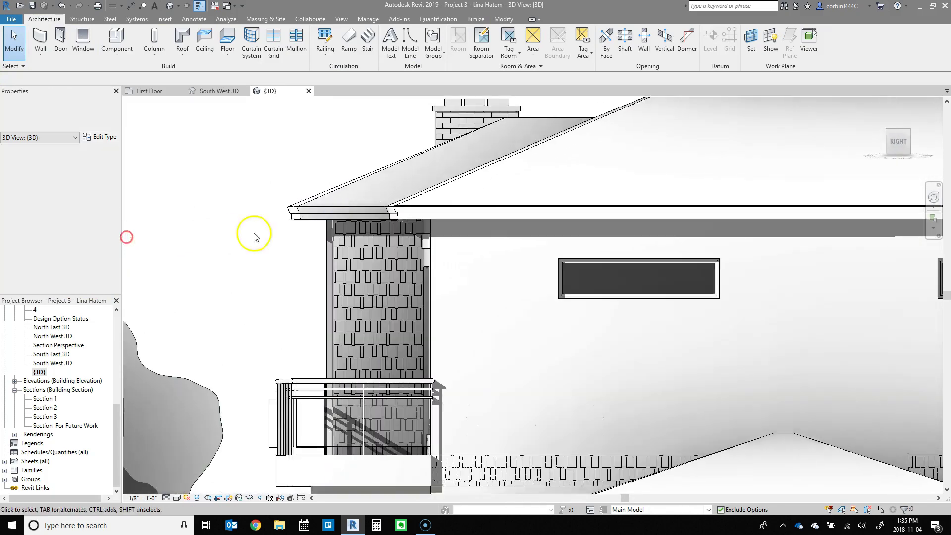
click(297, 215)
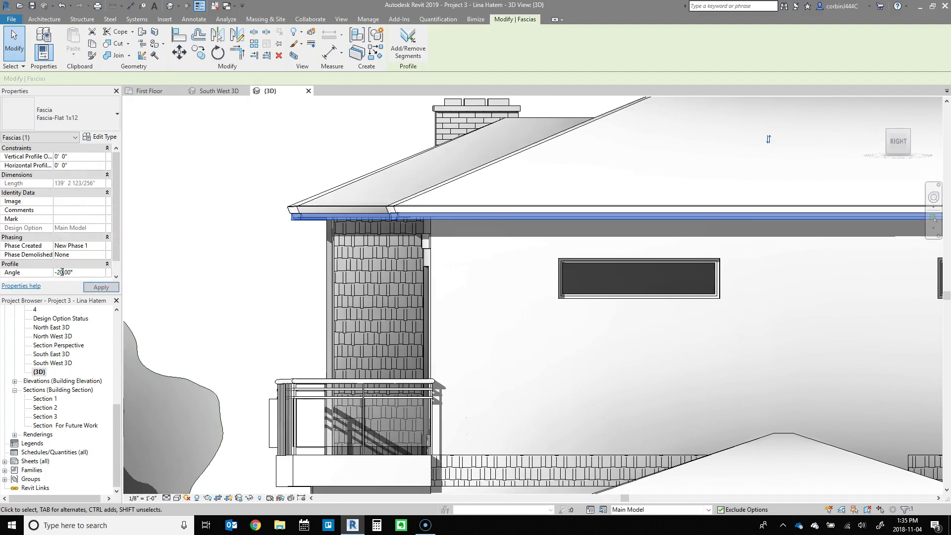
click(290, 257)
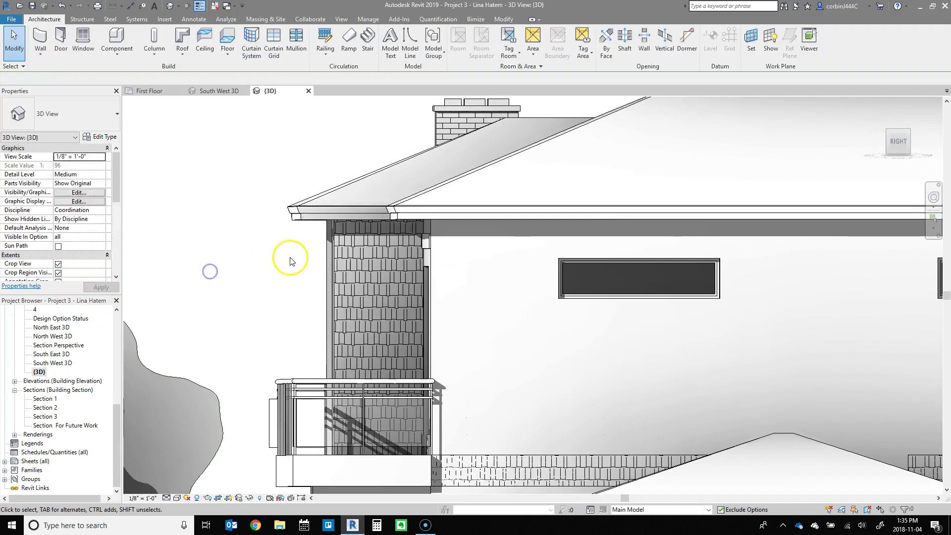
mouse_move(296, 261)
middle_down()
mouse_move(270, 283)
mouse_move(332, 288)
middle_up()
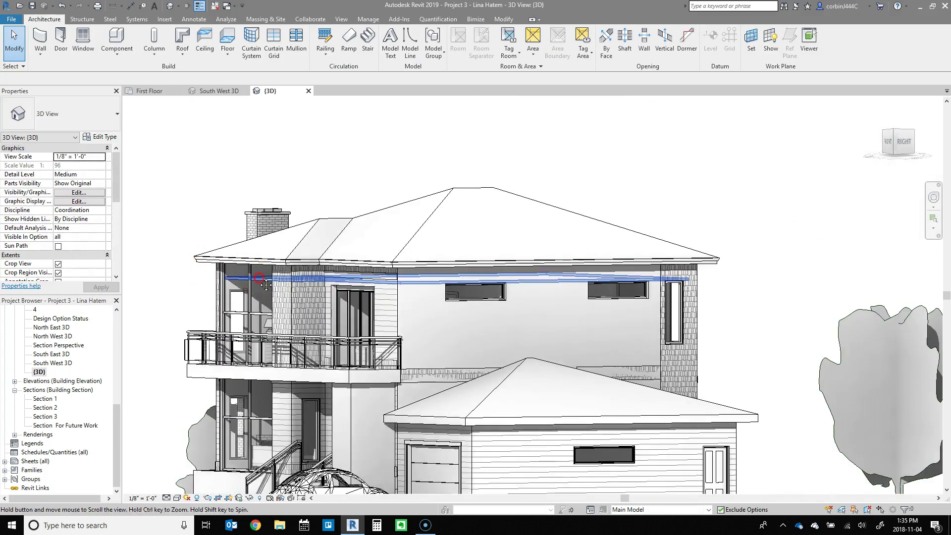
scroll(227, 273, up, 3)
scroll(218, 270, up, 3)
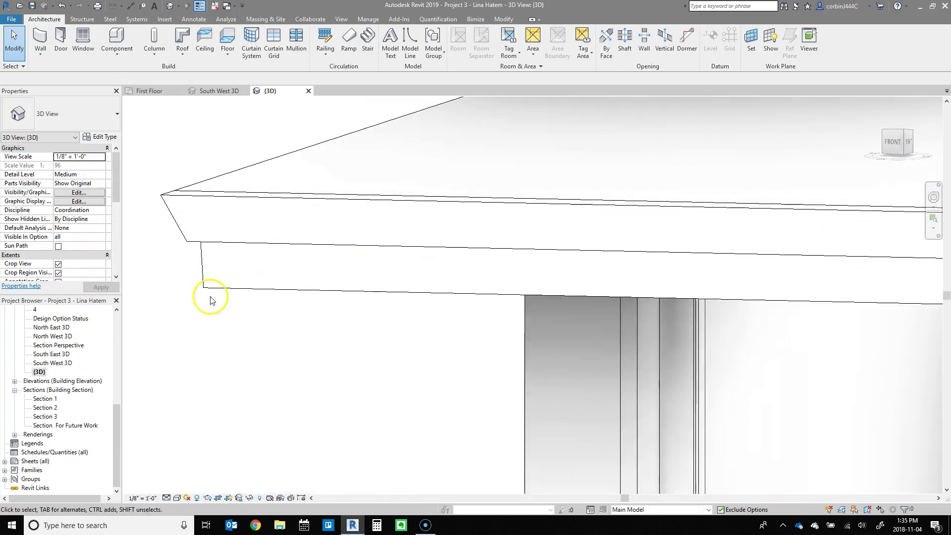